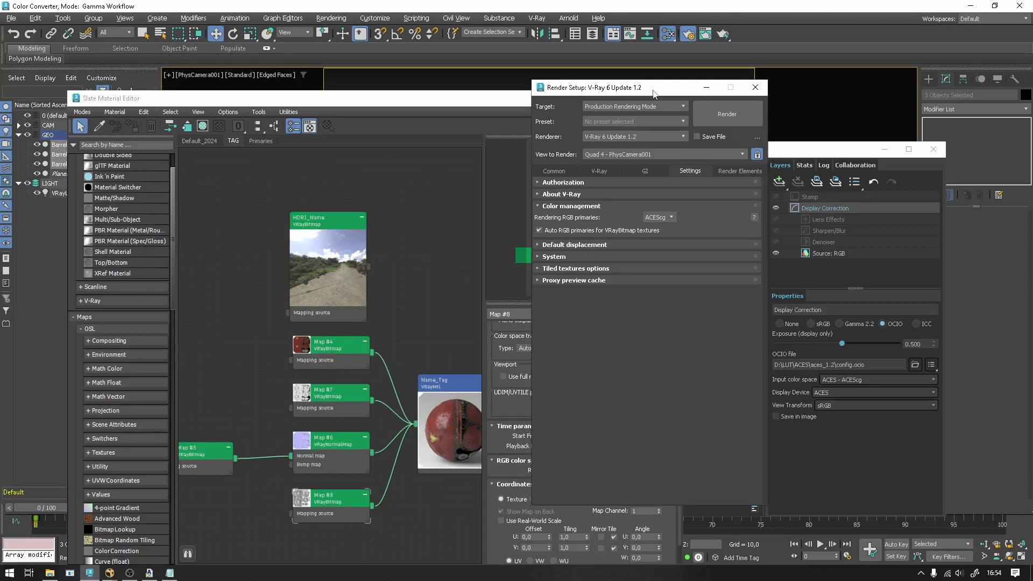
# Check that Color Management preferences show Gamma Workflow with 2.2 display gamma, changing nothing.
pyautogui.moveTo(608, 98); pyautogui.dragTo(526, 103)
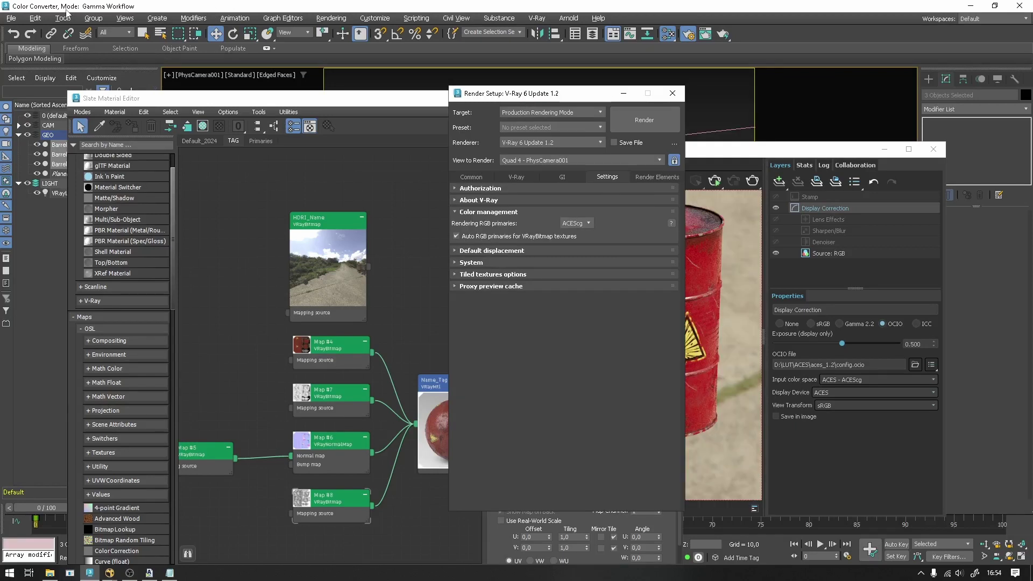
pyautogui.moveTo(550, 101)
pyautogui.mouseDown()
pyautogui.moveTo(503, 99)
pyautogui.moveTo(503, 89)
pyautogui.moveTo(618, 99)
pyautogui.mouseUp()
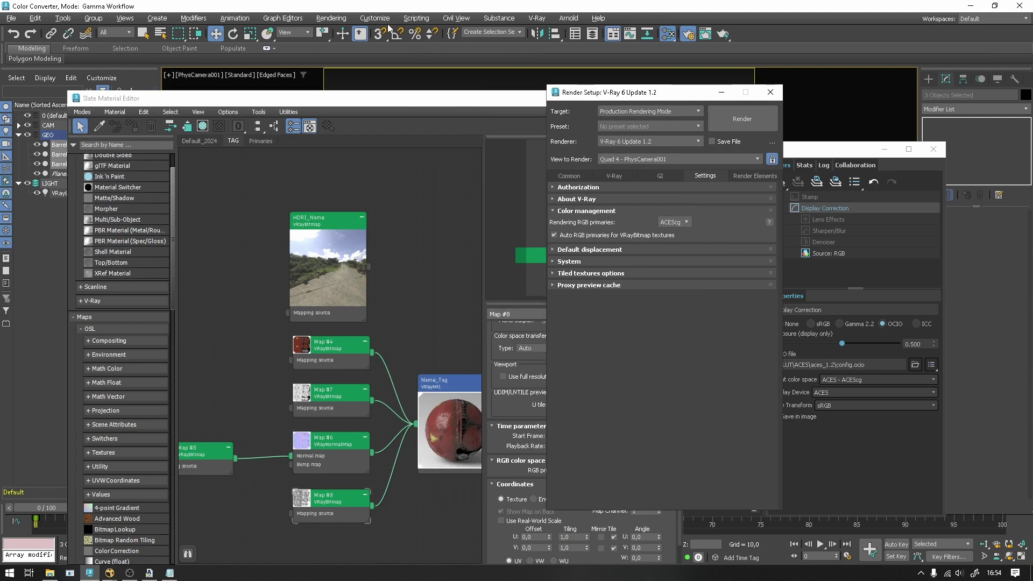
pyautogui.click(375, 19)
pyautogui.click(390, 226)
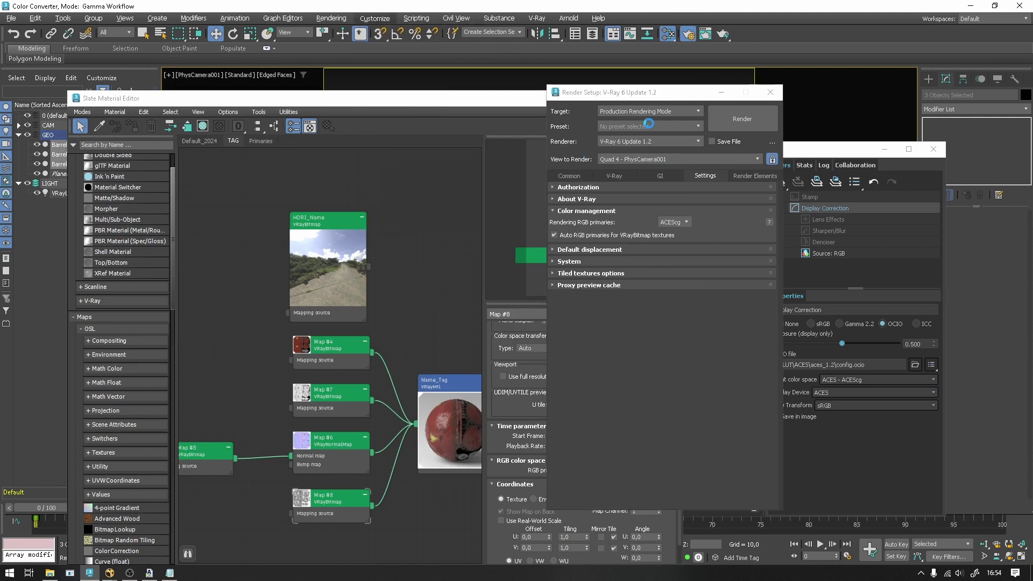
pyautogui.click(574, 141)
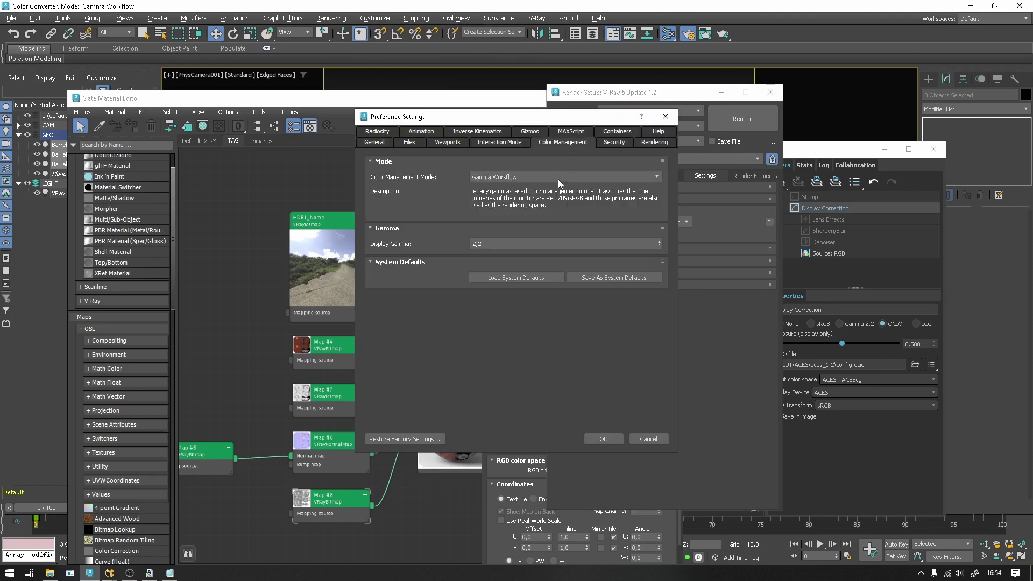
pyautogui.click(666, 116)
pyautogui.moveTo(619, 92); pyautogui.dragTo(751, 105)
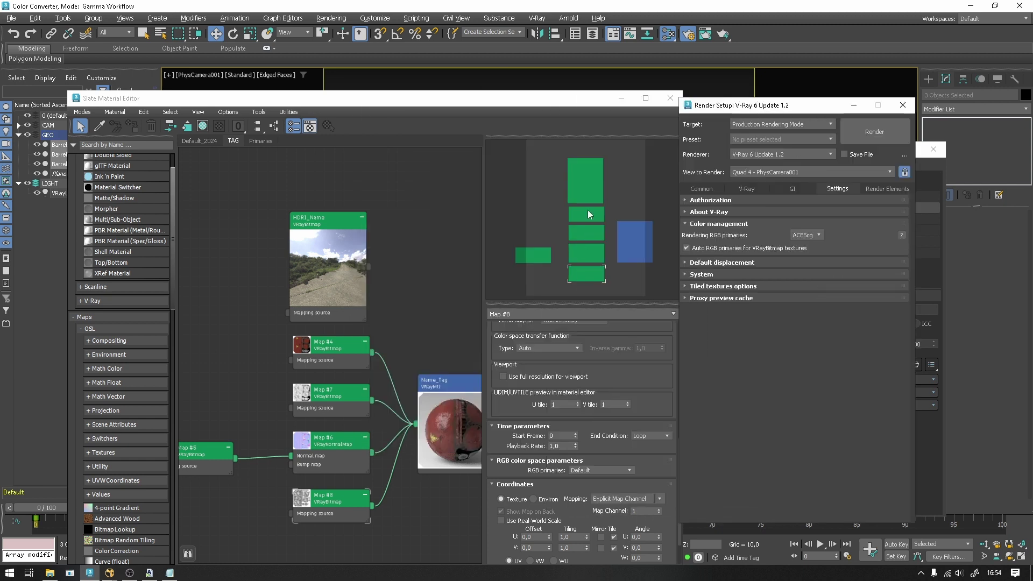
# Move the material editor and Render Setup aside to show the V-Ray frame buffer's three red barrels.
pyautogui.moveTo(559, 105); pyautogui.dragTo(475, 101)
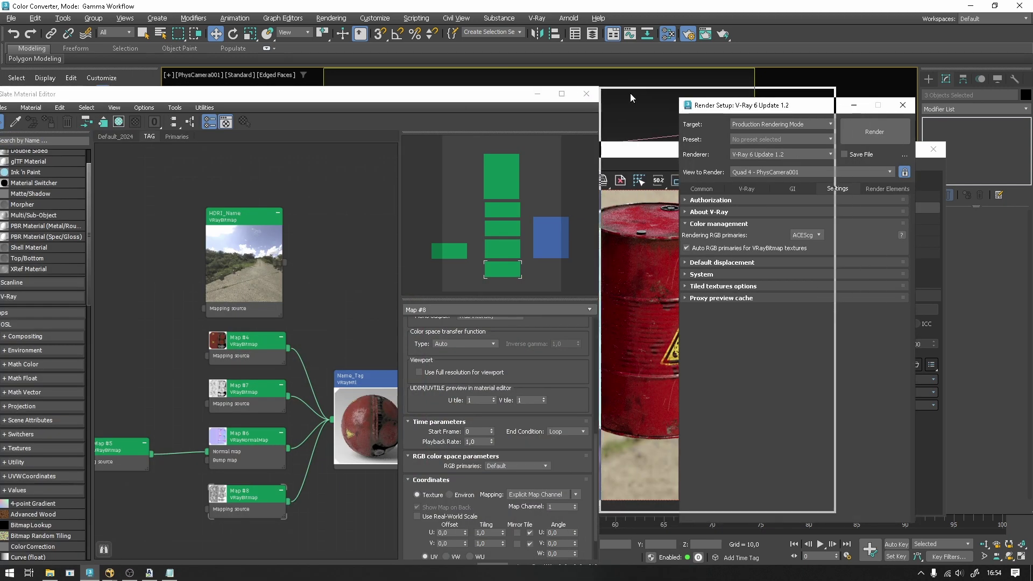
pyautogui.moveTo(632, 92); pyautogui.dragTo(631, 92)
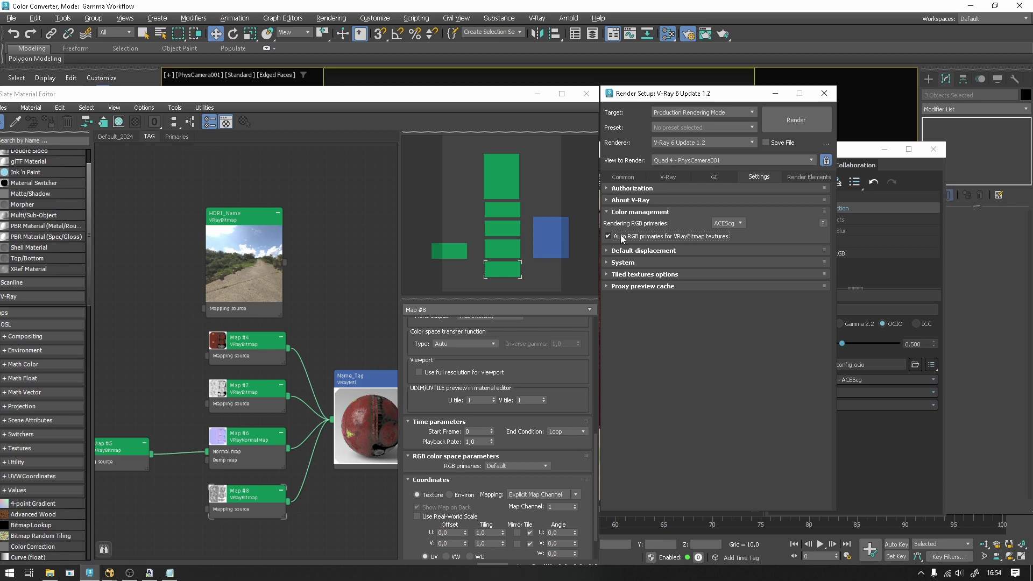
pyautogui.moveTo(694, 93); pyautogui.dragTo(847, 247)
pyautogui.click(691, 156)
pyautogui.moveTo(692, 156); pyautogui.dragTo(639, 108)
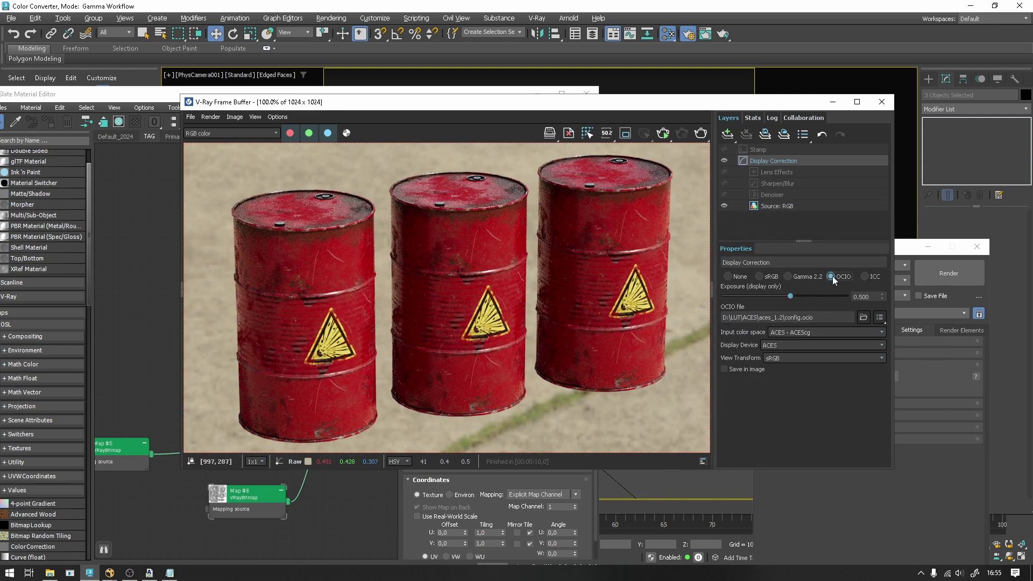
# Select the OCIO config path in VFB display correction, then shrink the frame buffer to reveal material nodes.
pyautogui.click(750, 318)
pyautogui.moveTo(813, 318); pyautogui.dragTo(730, 318)
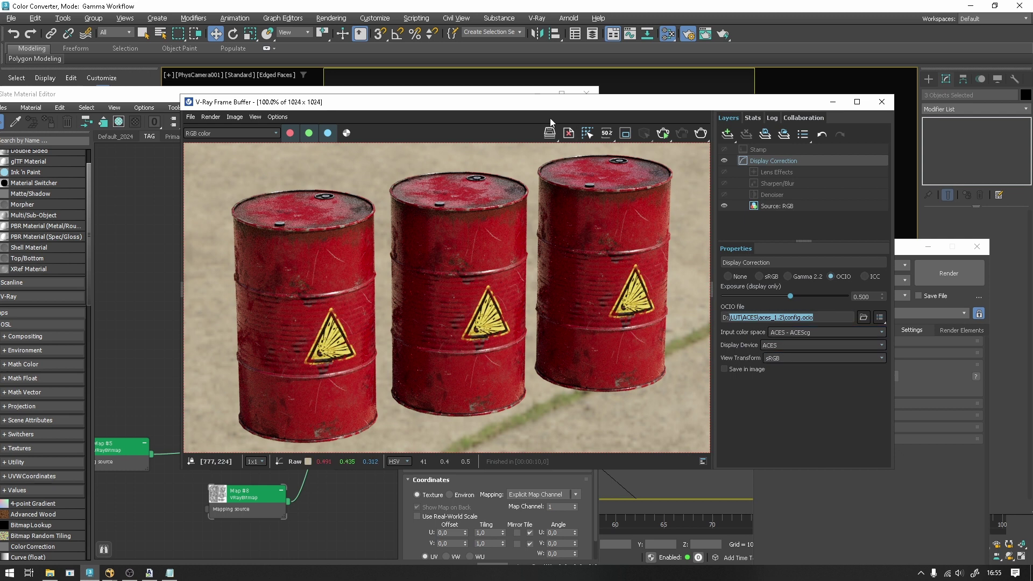
pyautogui.moveTo(521, 108); pyautogui.dragTo(660, 143)
pyautogui.moveTo(320, 129); pyautogui.dragTo(525, 124)
pyautogui.click(322, 187)
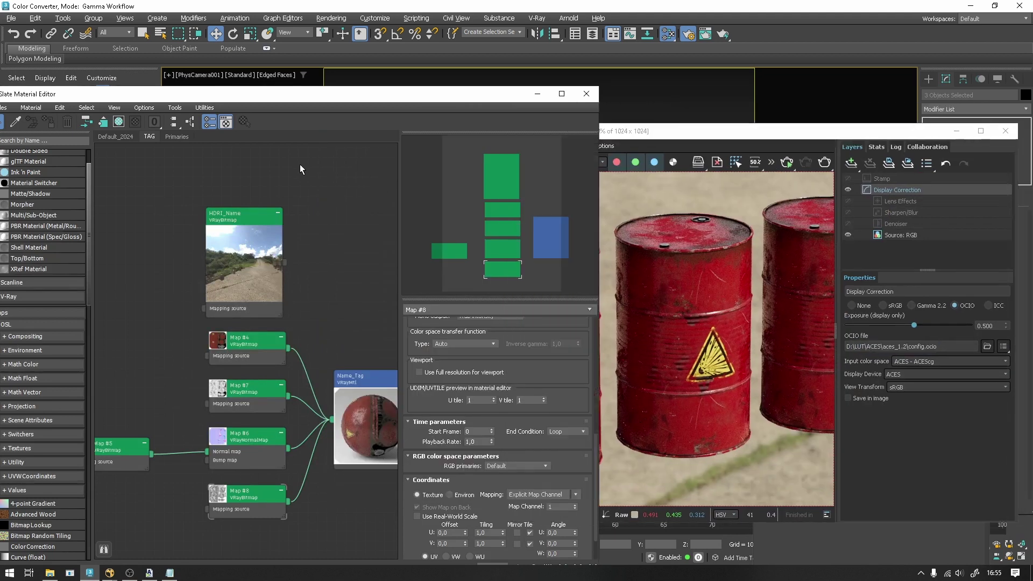
# Browse the Name_Tag map nodes in the TAG and Primaries graphs, ending on Map #8's Roughness_raw.png.
pyautogui.moveTo(275, 93); pyautogui.dragTo(488, 93)
pyautogui.scroll(-2, 458, 232)
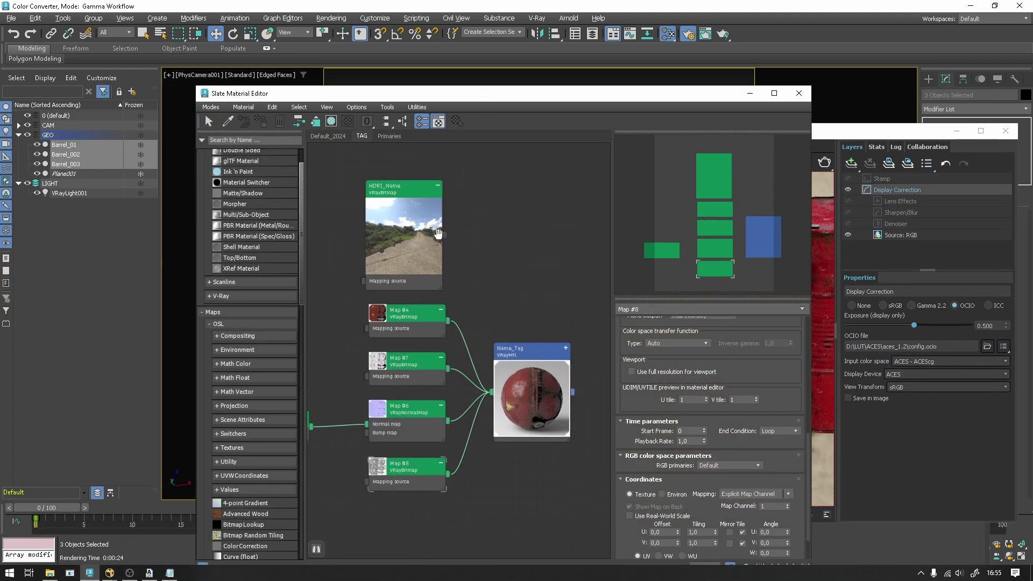
pyautogui.moveTo(408, 199); pyautogui.dragTo(451, 241, button='middle')
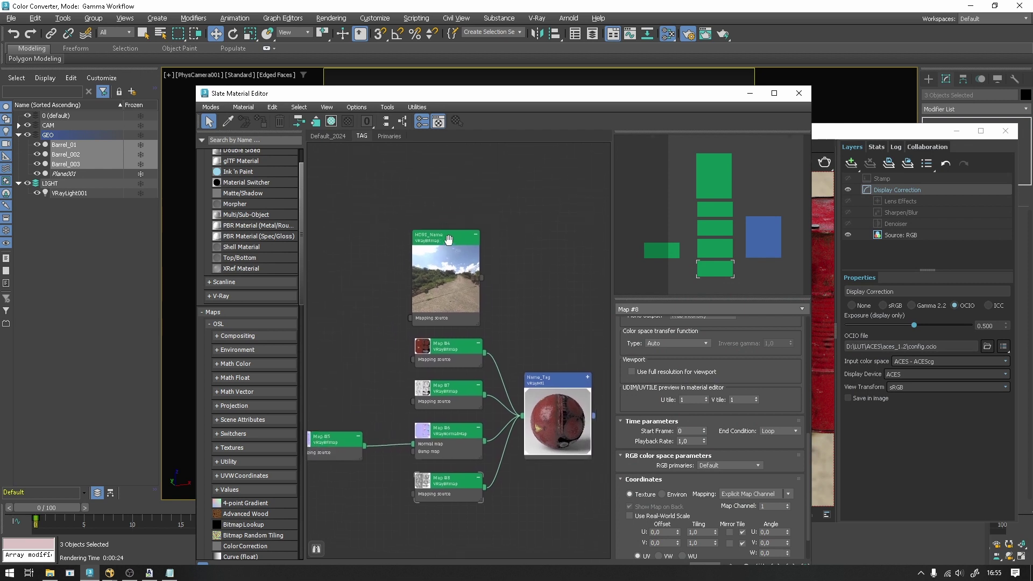
pyautogui.scroll(3, 617, 334)
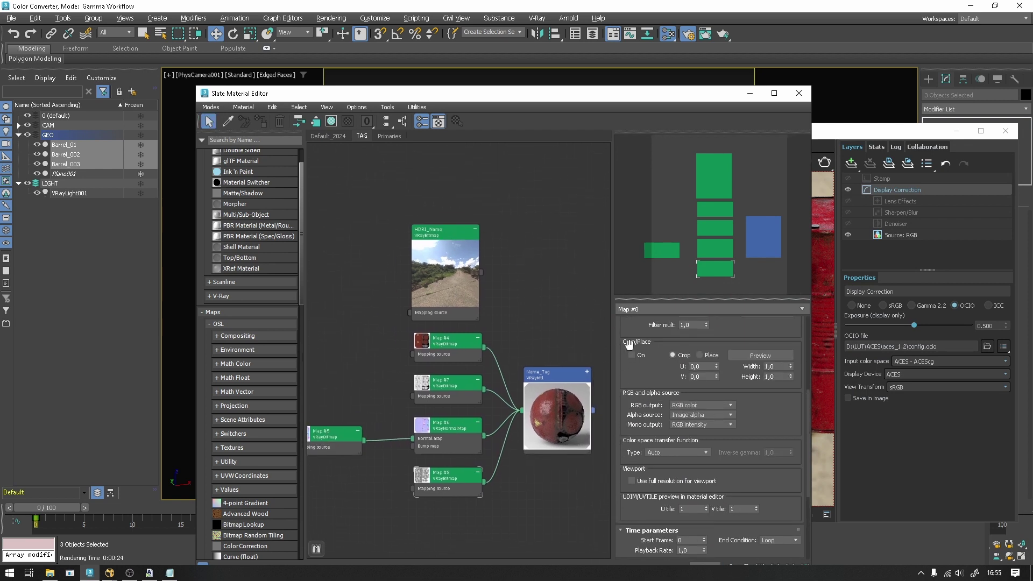
pyautogui.scroll(2, 628, 453)
pyautogui.moveTo(495, 198); pyautogui.dragTo(417, 533)
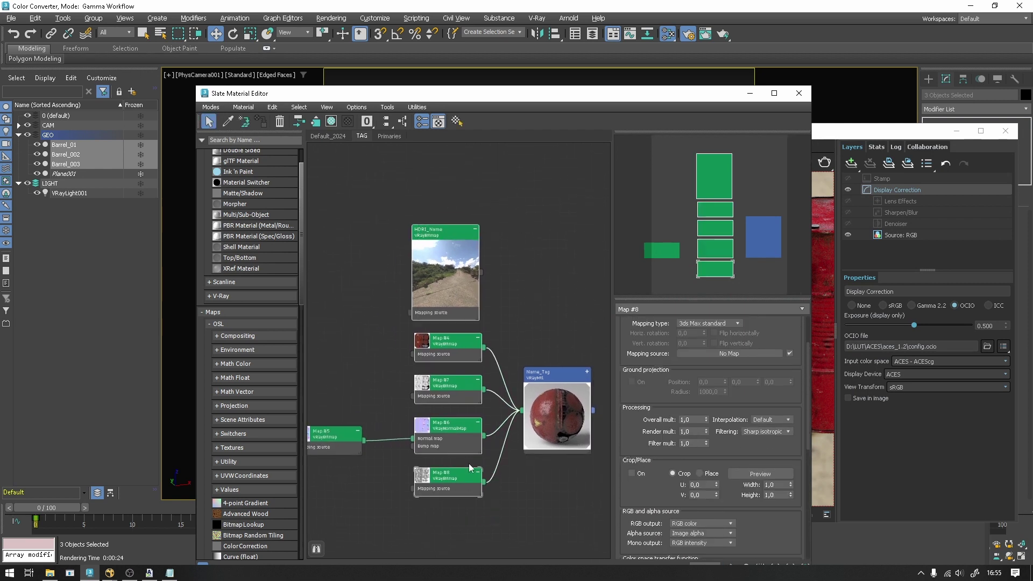
pyautogui.scroll(2, 626, 482)
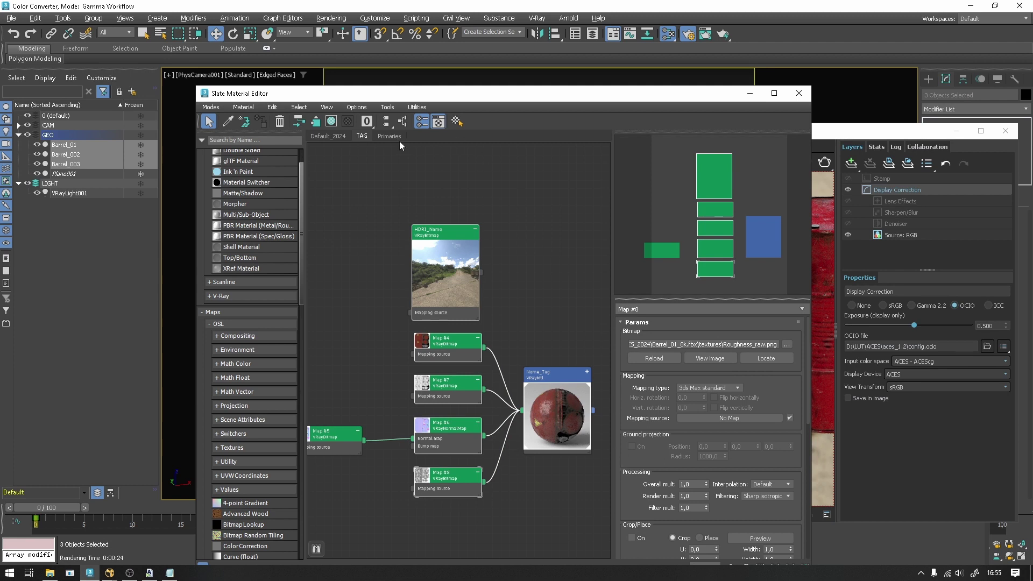
pyautogui.click(386, 136)
pyautogui.moveTo(380, 280); pyautogui.dragTo(496, 275, button='middle')
pyautogui.moveTo(452, 222); pyautogui.dragTo(463, 237)
pyautogui.click(361, 136)
pyautogui.click(153, 565)
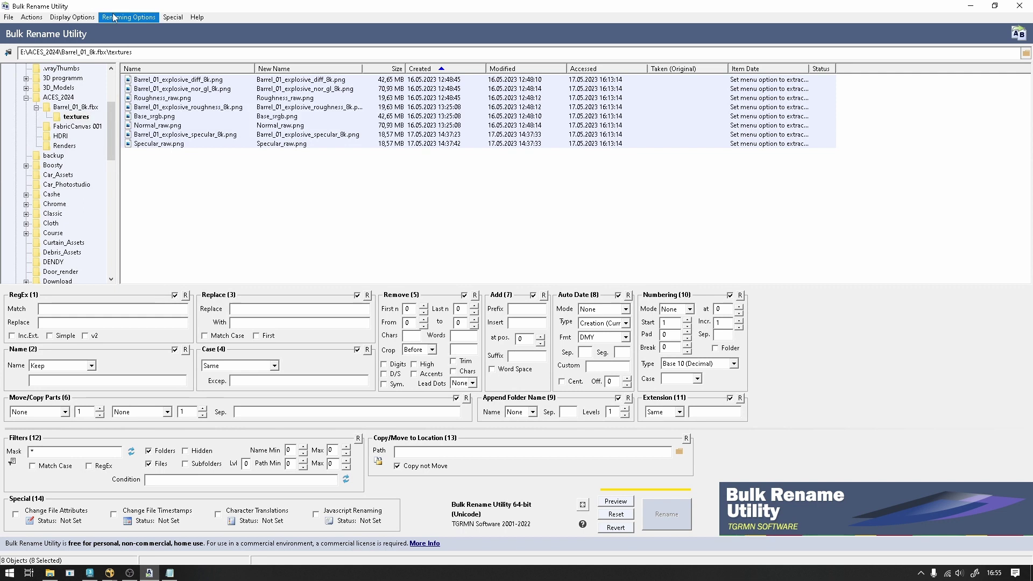
# Select all eight textures and give their new names a _raw suffix in Bulk Rename Utility.
pyautogui.click(219, 266)
pyautogui.click(171, 84)
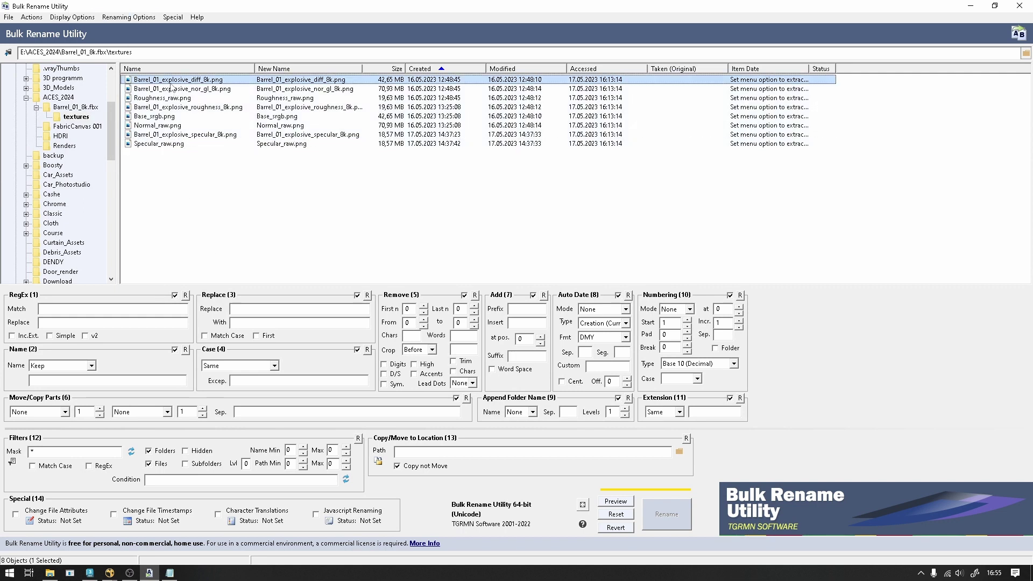
pyautogui.keyDown('shift'); pyautogui.click(180, 143); pyautogui.keyUp('shift')
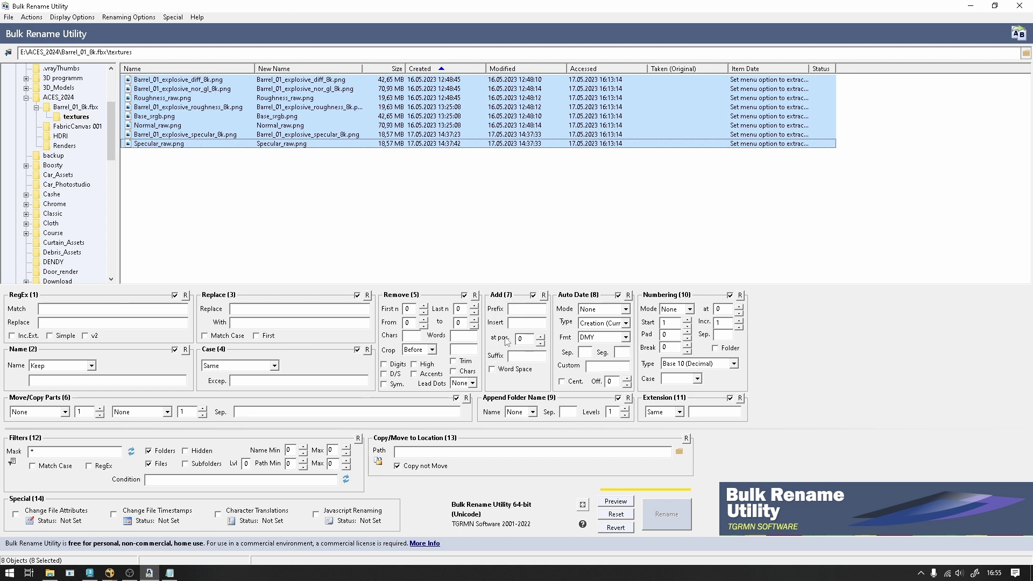
pyautogui.click(520, 356)
pyautogui.write('_srgb')
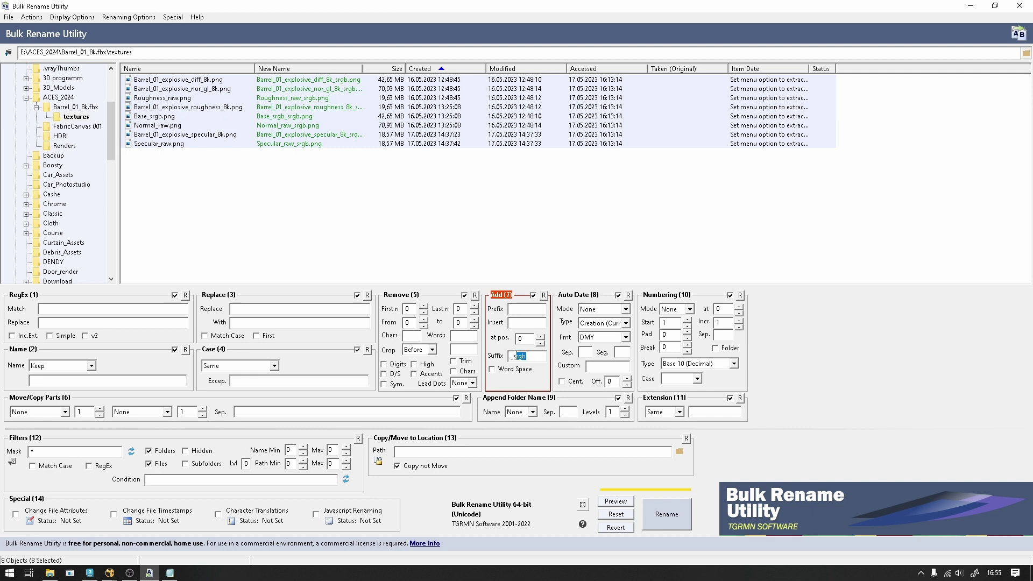
pyautogui.write('raw')
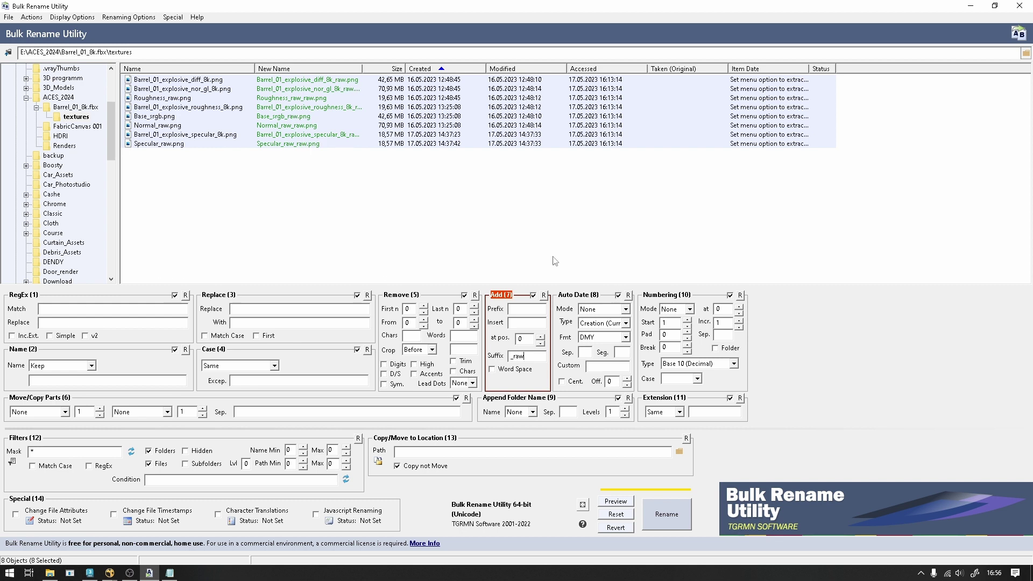
pyautogui.click(169, 573)
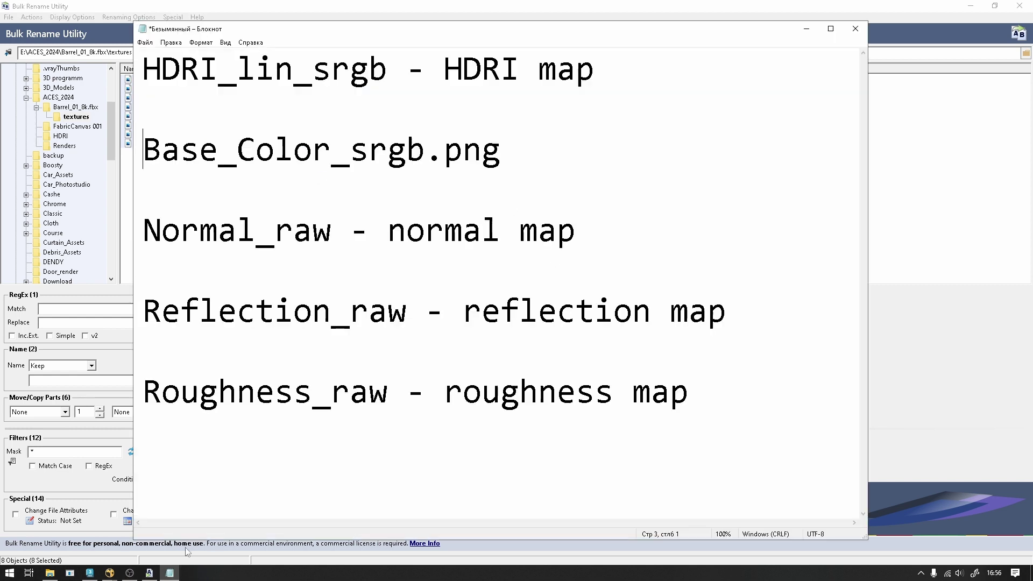
# Change Base_Color_srgb.png to BaseColor_srgb.png in the Notepad texture notes.
pyautogui.moveTo(143, 68); pyautogui.dragTo(312, 81)
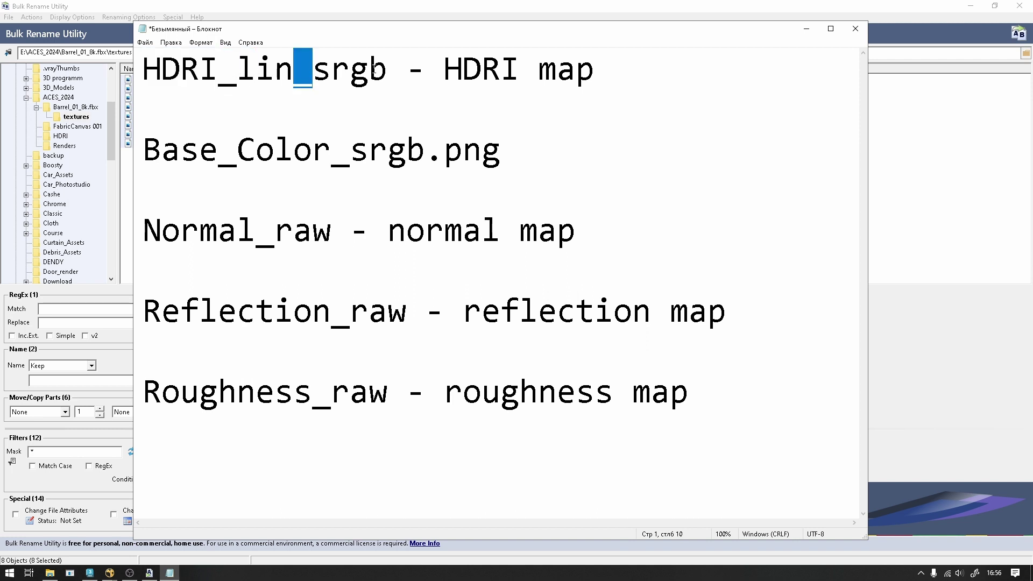
pyautogui.moveTo(218, 151); pyautogui.dragTo(290, 148)
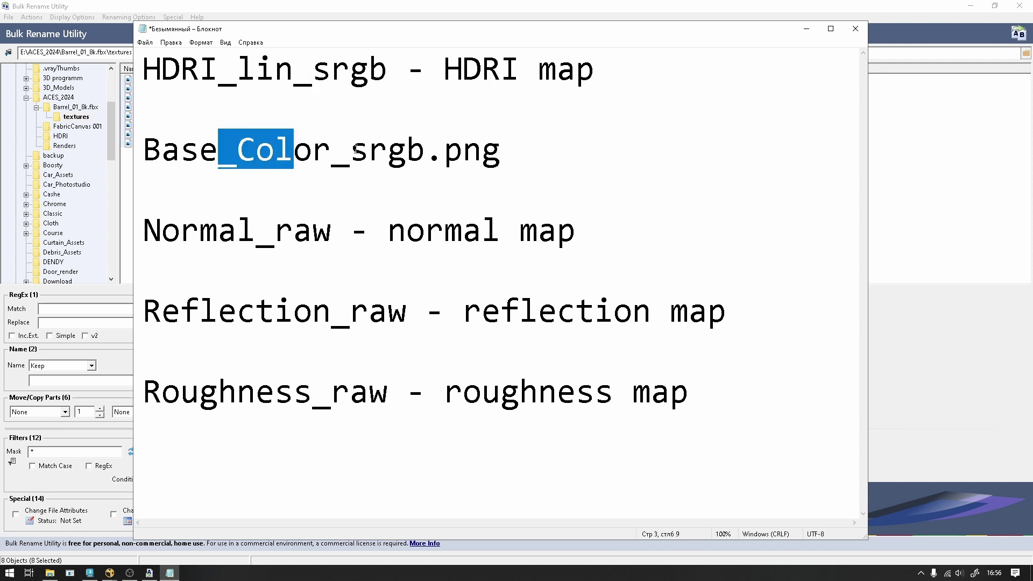
pyautogui.moveTo(356, 151); pyautogui.dragTo(403, 157)
pyautogui.moveTo(200, 232); pyautogui.dragTo(275, 233)
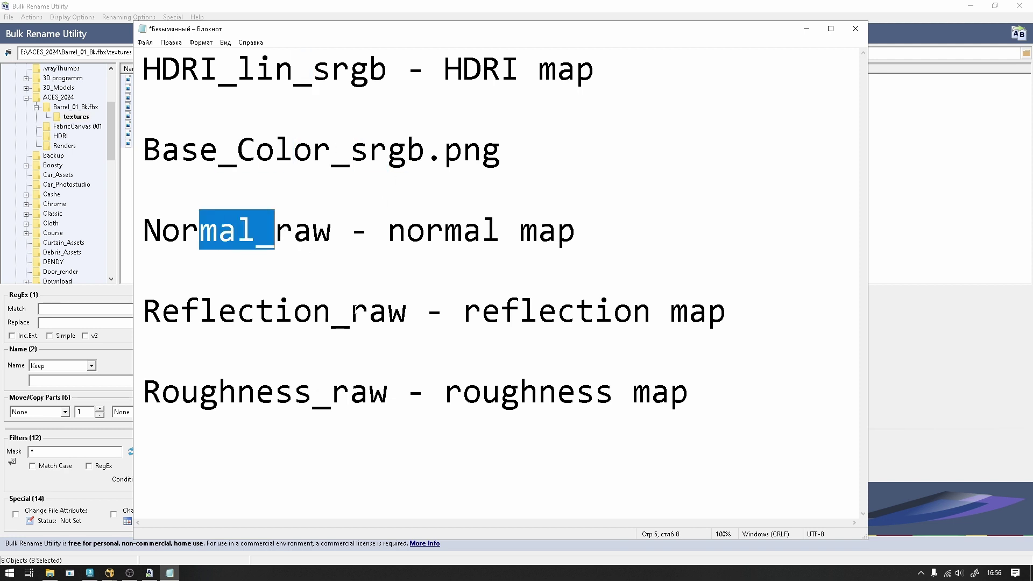
pyautogui.click(332, 231)
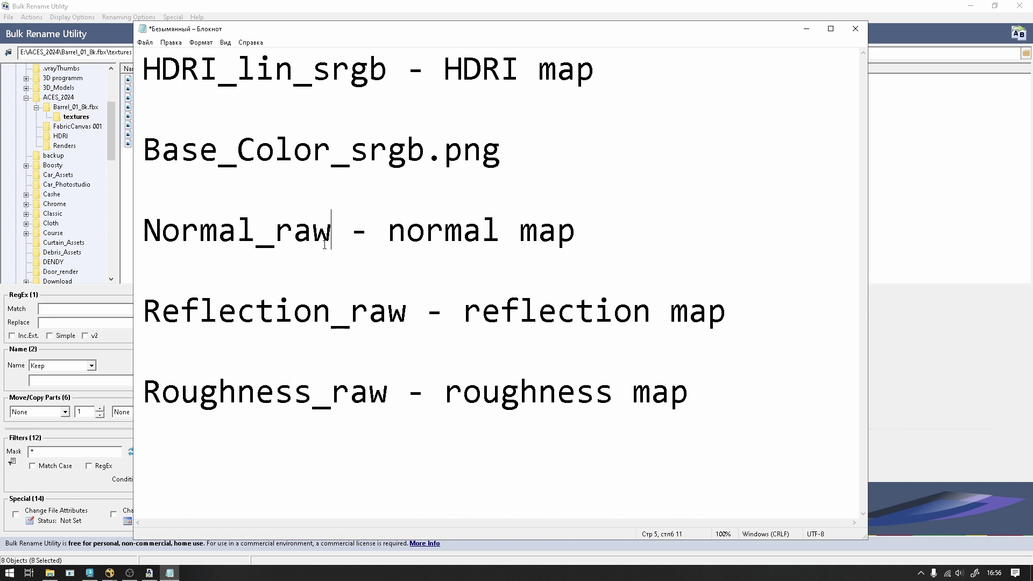
pyautogui.moveTo(256, 231); pyautogui.dragTo(134, 236)
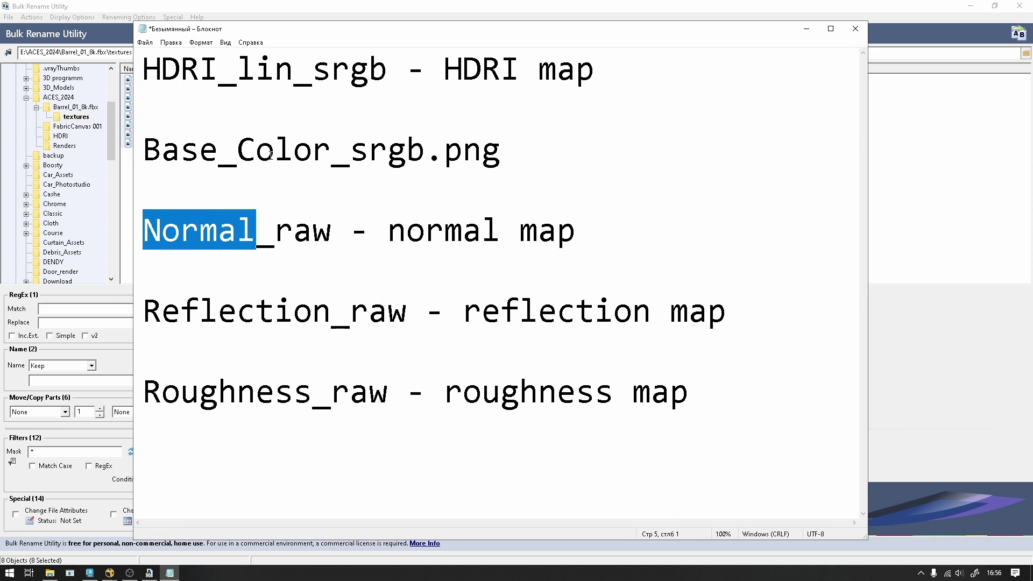
pyautogui.click(238, 161)
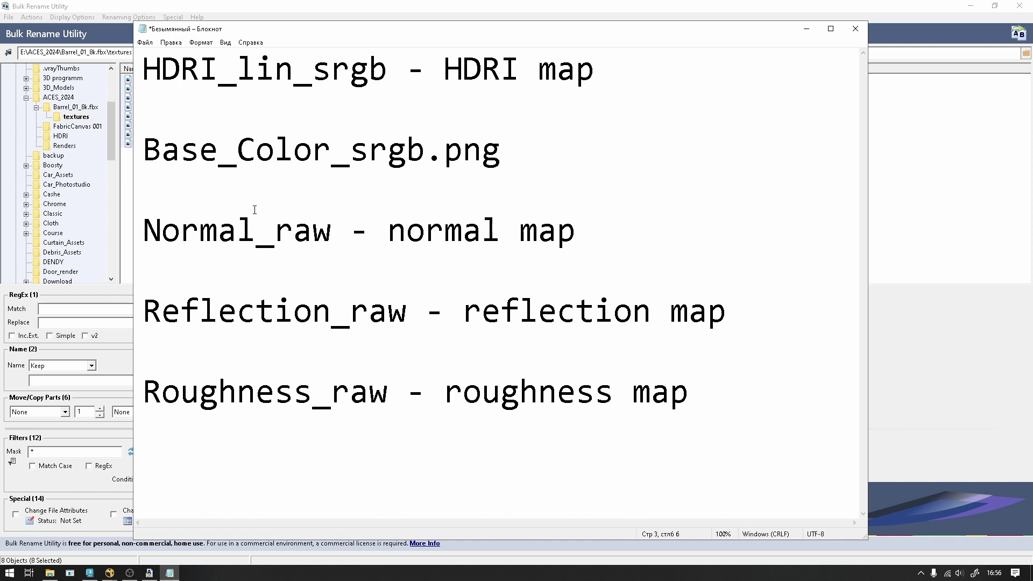
pyautogui.press('BackSpace')
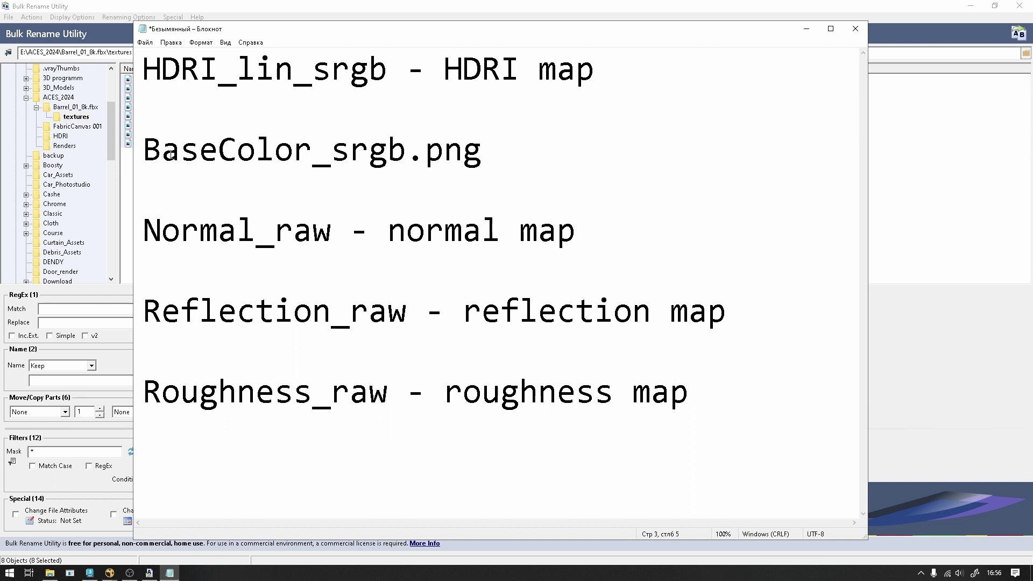
# Review the _srgb suffixes on the HDRI and base colour lines and _raw on Reflection and Roughness.
pyautogui.moveTo(303, 152); pyautogui.dragTo(160, 155)
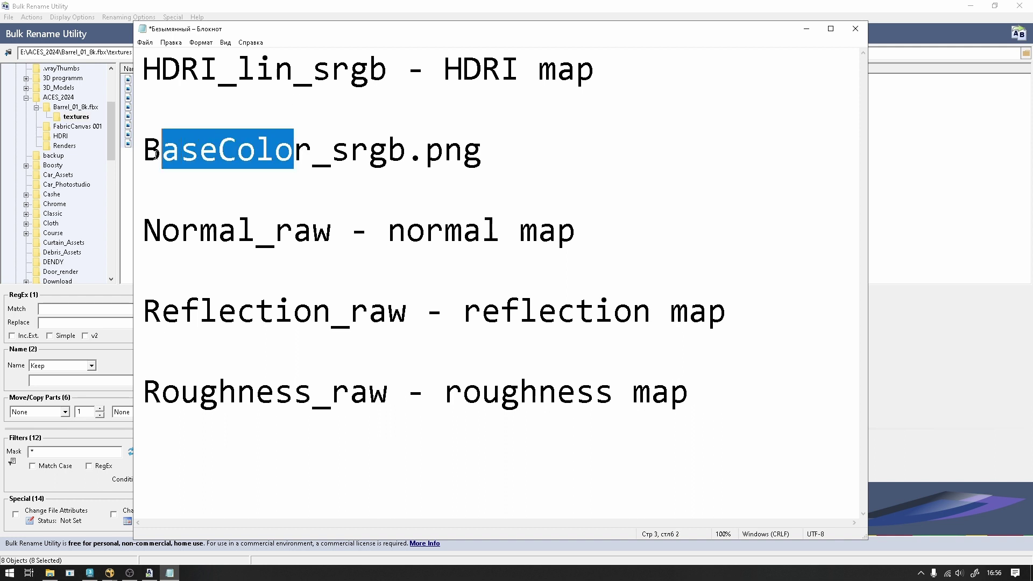
pyautogui.moveTo(313, 162); pyautogui.dragTo(410, 165)
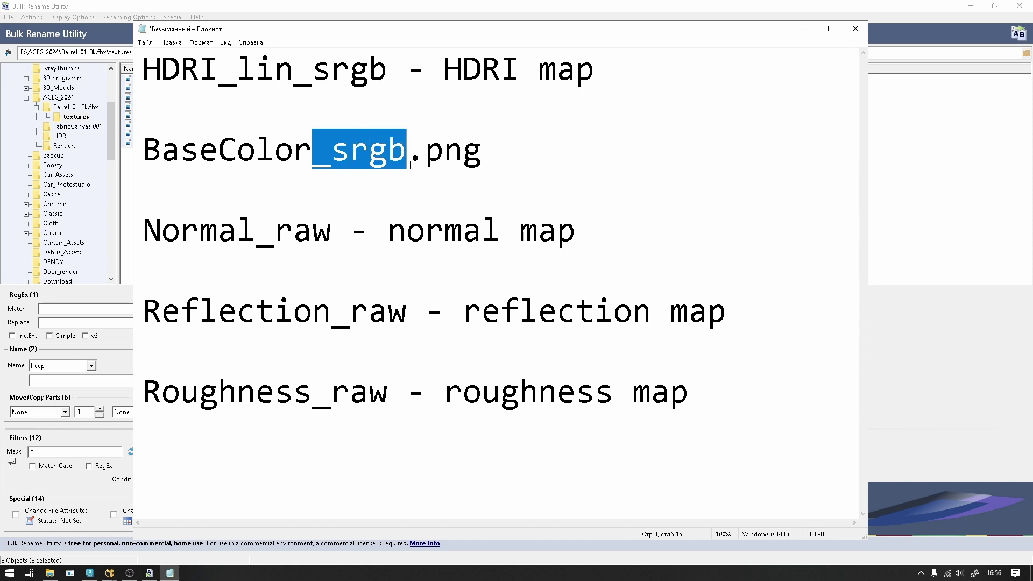
pyautogui.moveTo(304, 87); pyautogui.dragTo(385, 75)
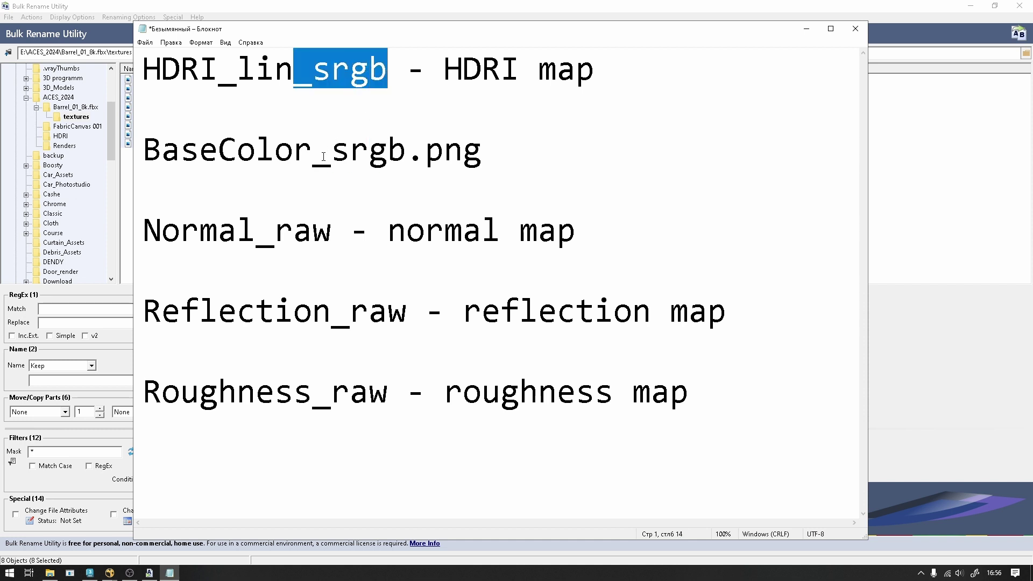
pyautogui.moveTo(313, 166); pyautogui.dragTo(384, 158)
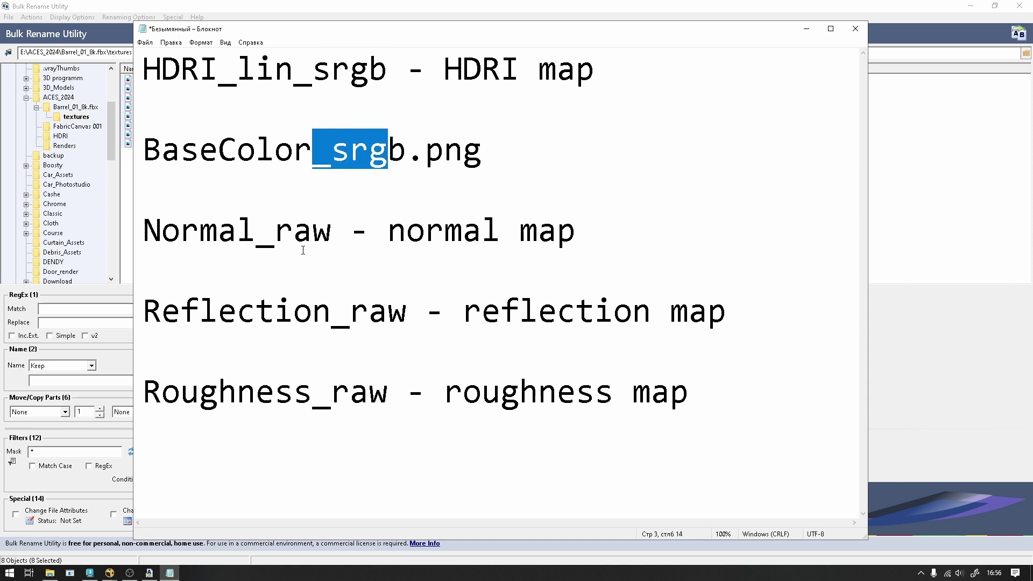
pyautogui.moveTo(274, 232); pyautogui.dragTo(313, 235)
pyautogui.moveTo(369, 312); pyautogui.dragTo(414, 319)
pyautogui.moveTo(336, 391); pyautogui.dragTo(389, 391)
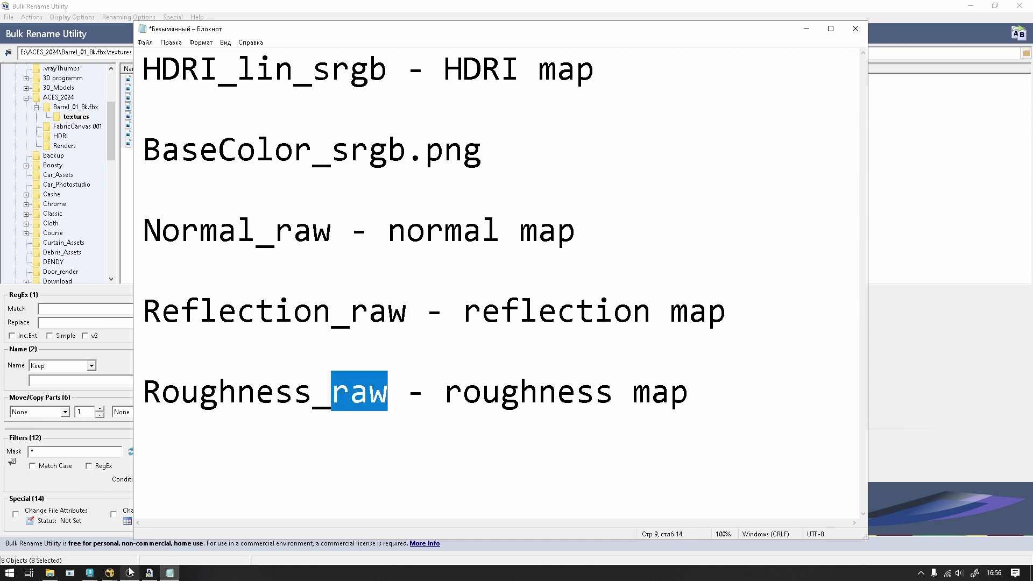
pyautogui.click(90, 573)
pyautogui.moveTo(409, 95); pyautogui.dragTo(383, 69)
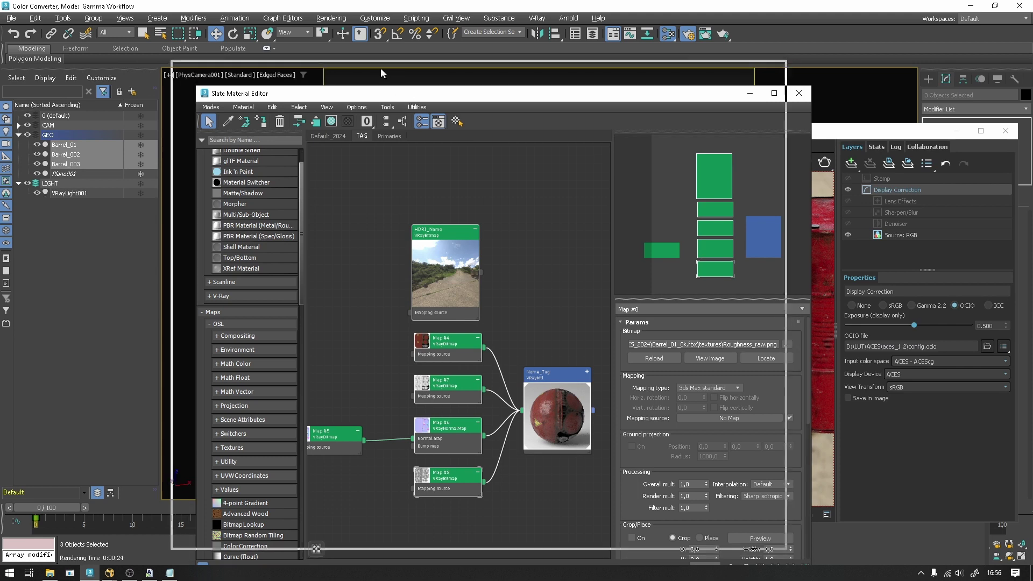
# Show the HDRI_Name map settings and reposition the floating Slate Material Editor.
pyautogui.moveTo(439, 212); pyautogui.dragTo(399, 187, button='middle')
pyautogui.doubleClick(385, 188)
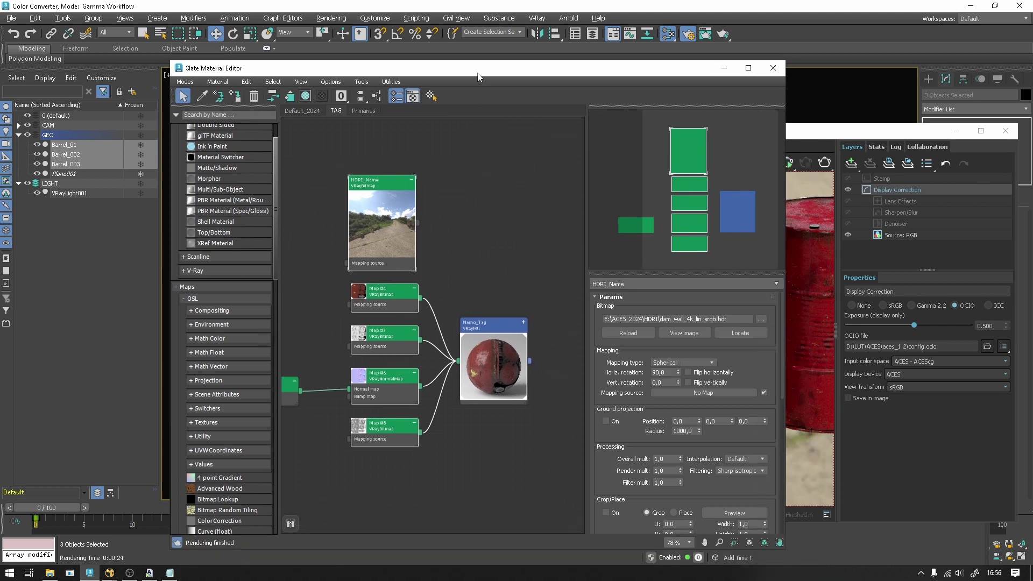
pyautogui.moveTo(477, 77); pyautogui.dragTo(229, 62)
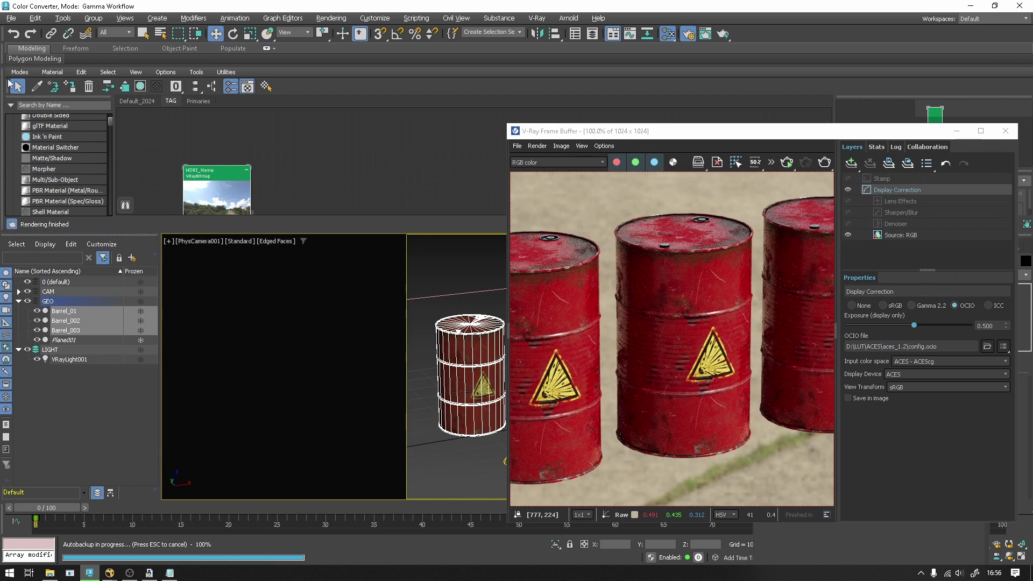
pyautogui.moveTo(9, 83); pyautogui.dragTo(119, 205)
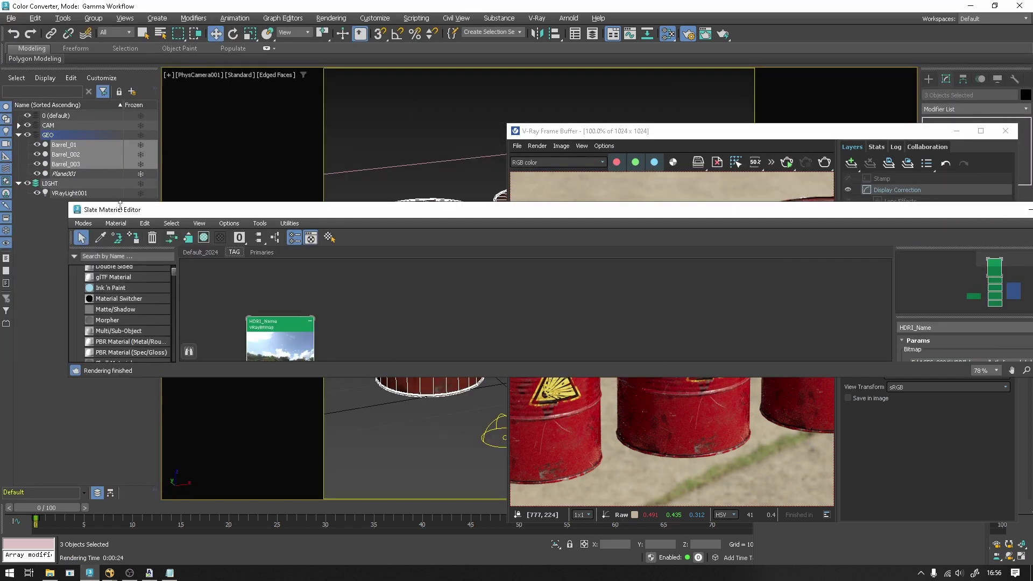
pyautogui.click(123, 200)
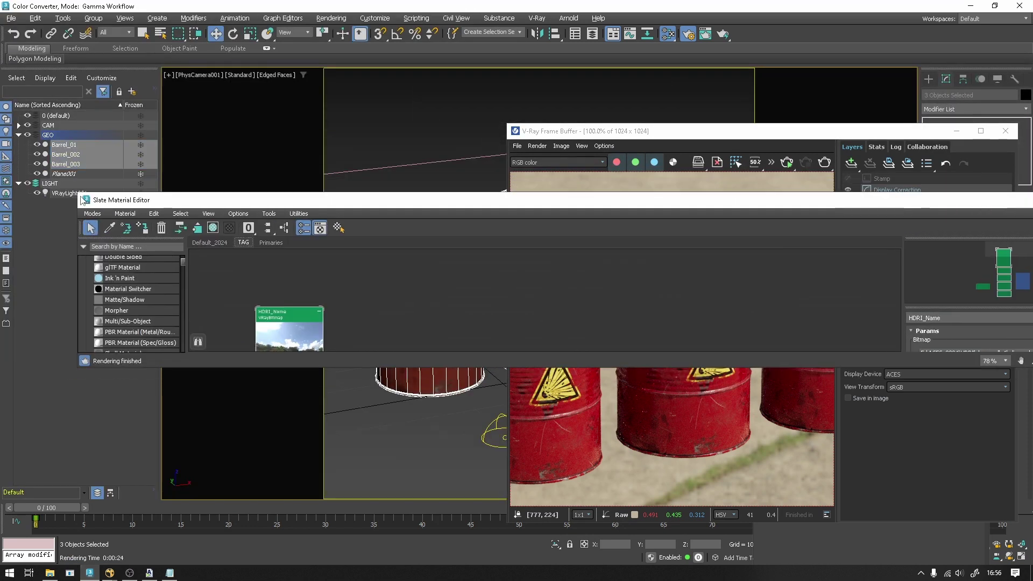
pyautogui.moveTo(76, 210)
pyautogui.mouseDown()
pyautogui.moveTo(571, 66)
pyautogui.moveTo(261, 95)
pyautogui.mouseUp()
# Inspect bitmap paths for HDRI, Base_srgb.png, Specular_raw, Normal_raw and Roughness_raw maps.
pyautogui.moveTo(696, 329); pyautogui.dragTo(724, 329)
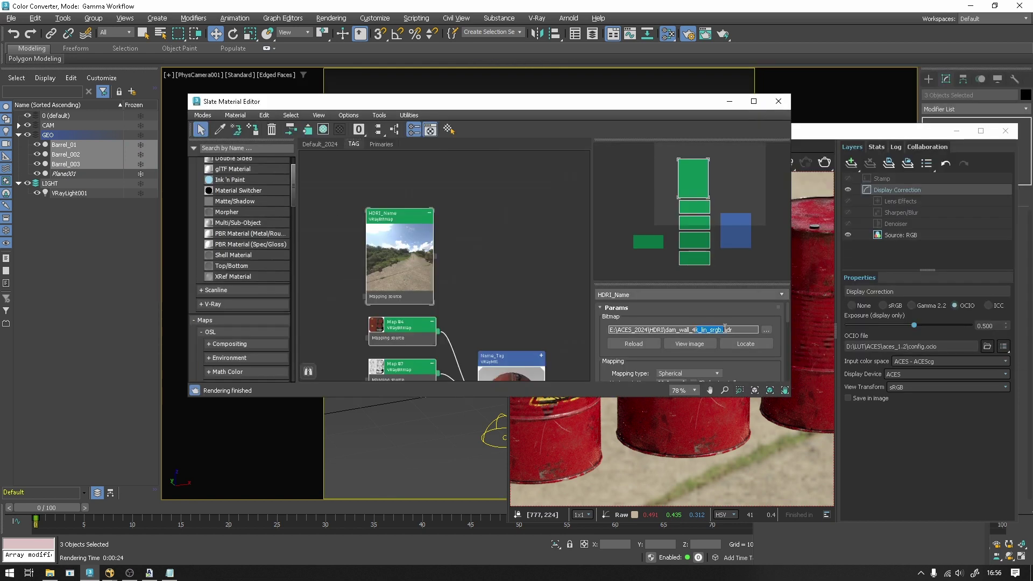
pyautogui.moveTo(451, 307); pyautogui.dragTo(456, 238, button='middle')
pyautogui.click(409, 256)
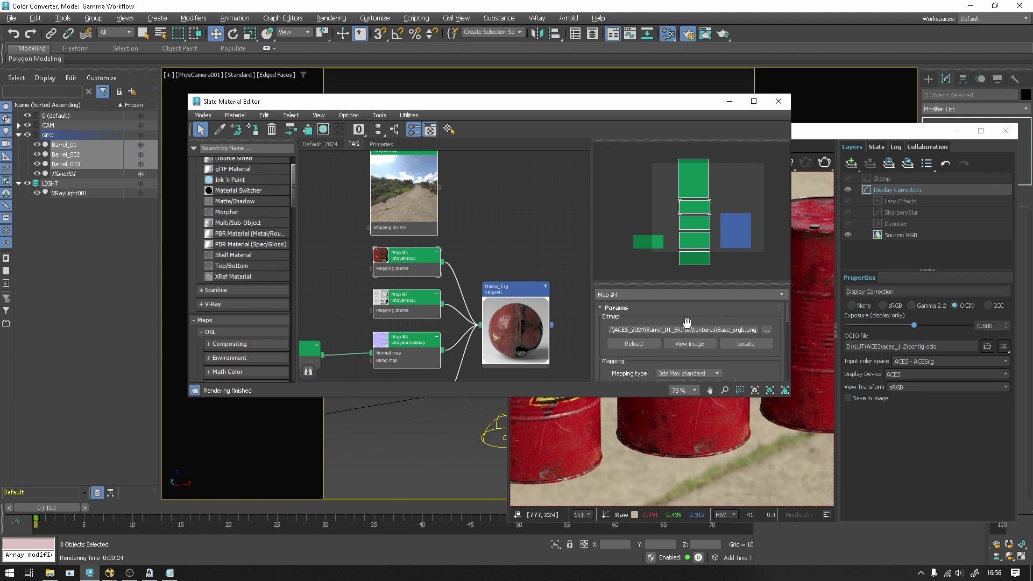
pyautogui.doubleClick(723, 329)
pyautogui.moveTo(424, 313); pyautogui.dragTo(428, 266, button='middle')
pyautogui.click(425, 269)
pyautogui.moveTo(427, 311); pyautogui.dragTo(510, 265, button='middle')
pyautogui.click(383, 260)
pyautogui.click(491, 294)
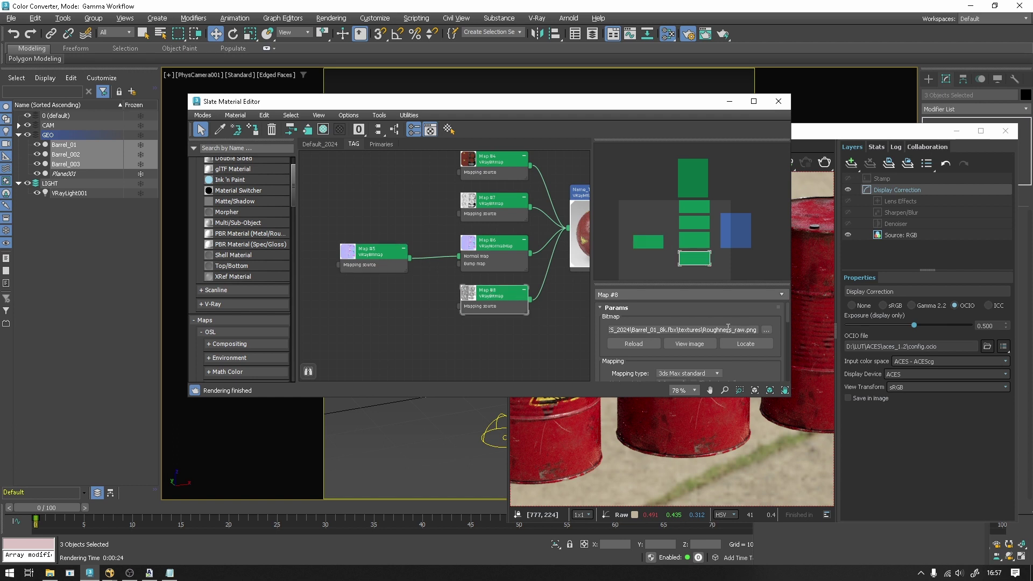
# Select Barrel_01, review the Name_Tag material's parameters, and switch to the Primaries graph.
pyautogui.moveTo(495, 106)
pyautogui.mouseDown()
pyautogui.moveTo(531, 322)
pyautogui.moveTo(442, 227)
pyautogui.mouseUp()
pyautogui.click(484, 285)
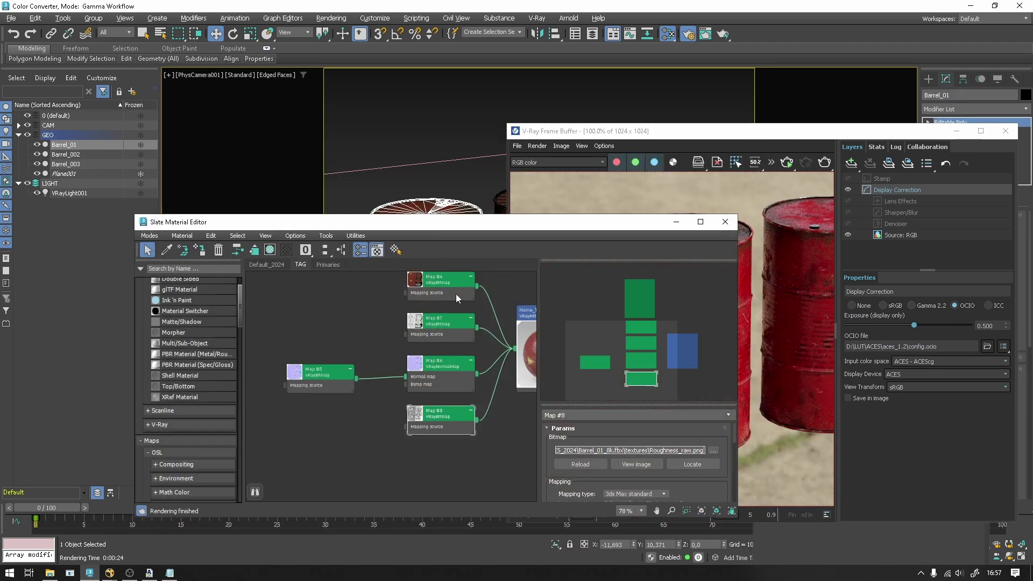
pyautogui.moveTo(442, 271); pyautogui.dragTo(364, 312, button='middle')
pyautogui.click(465, 352)
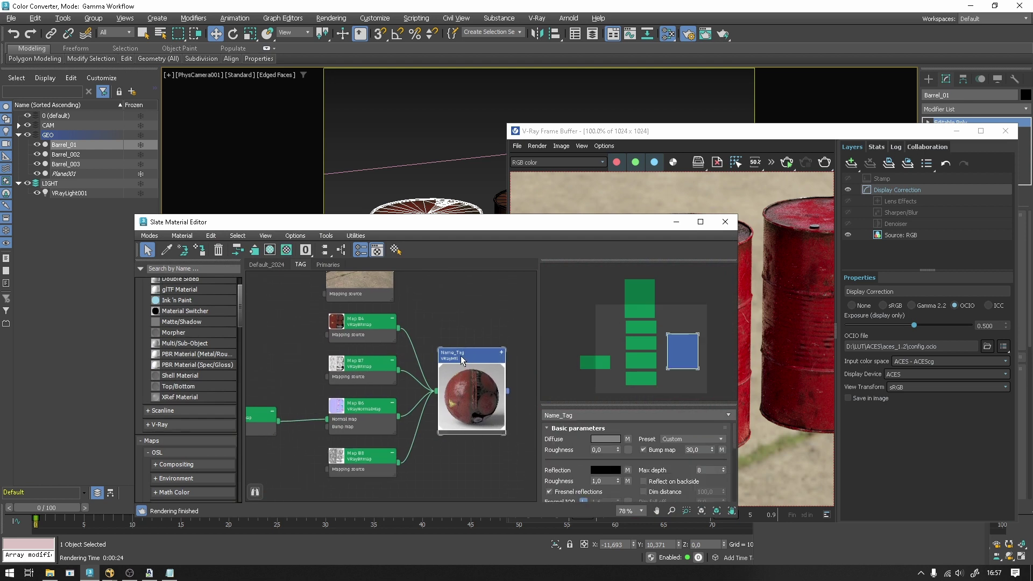
pyautogui.click(325, 264)
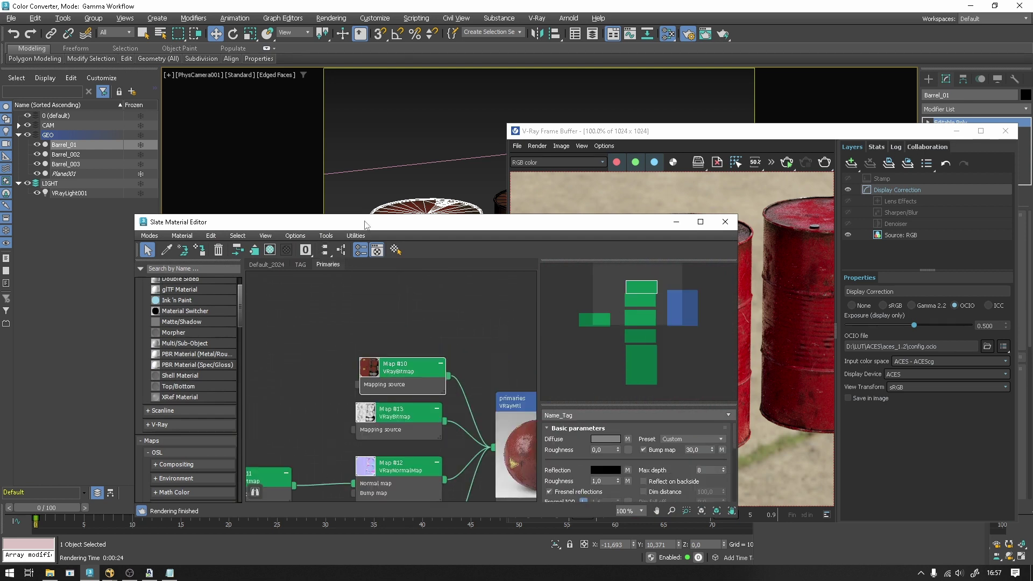
# Maximize the Slate editor, auto-arrange nodes, and inspect Maps #10, #13, #11, #14 and HDRI_Primaries.
pyautogui.doubleClick(364, 225)
pyautogui.press('l')
pyautogui.moveTo(358, 201); pyautogui.dragTo(371, 218)
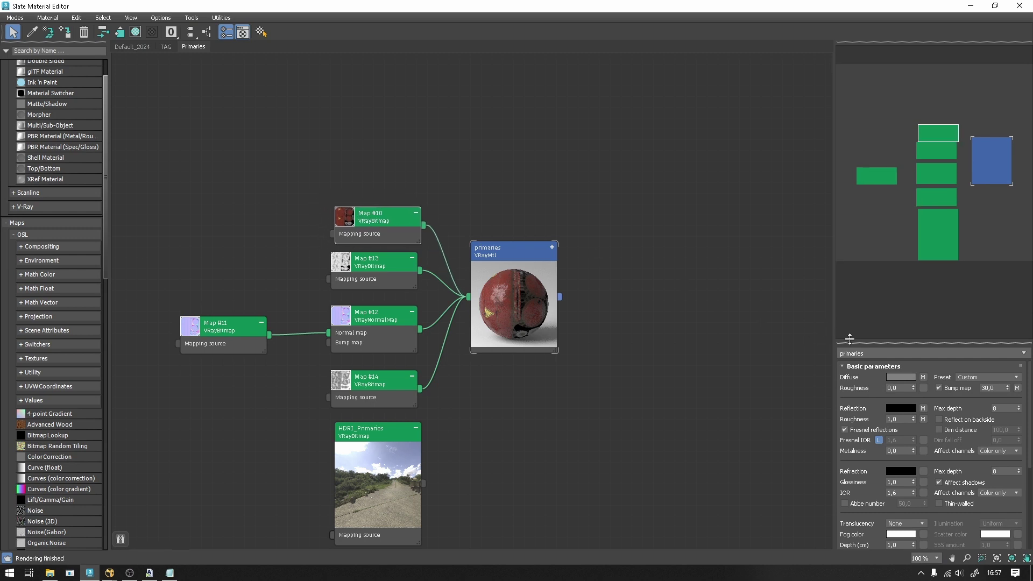
pyautogui.moveTo(850, 338); pyautogui.dragTo(850, 181)
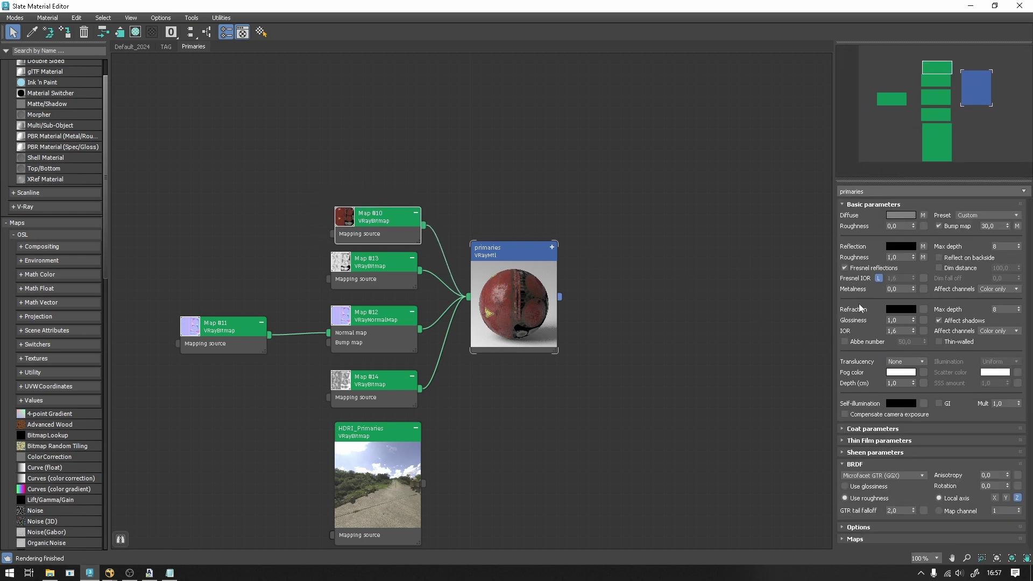
pyautogui.doubleClick(374, 225)
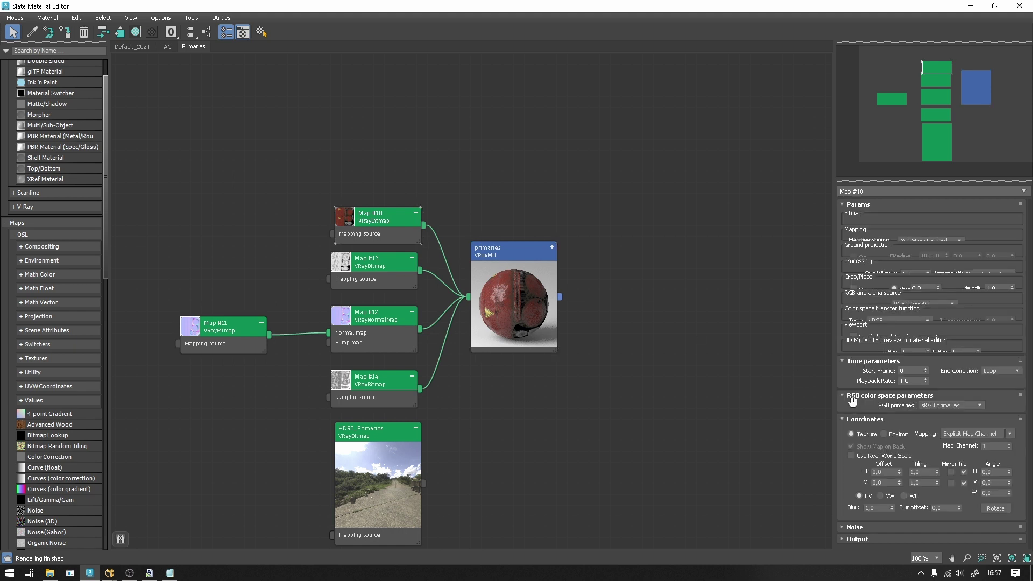
pyautogui.moveTo(875, 393); pyautogui.dragTo(875, 211)
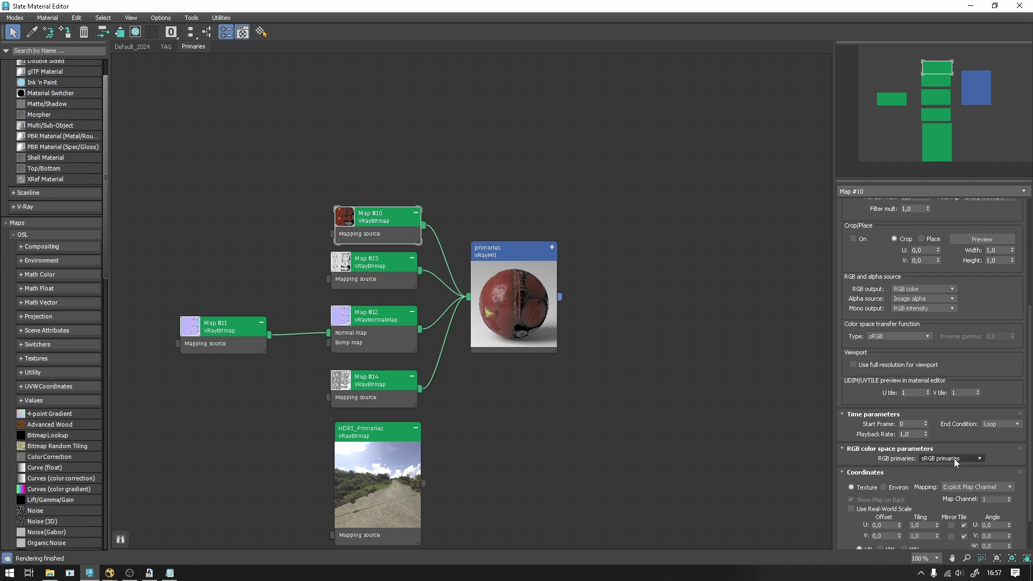
pyautogui.click(380, 271)
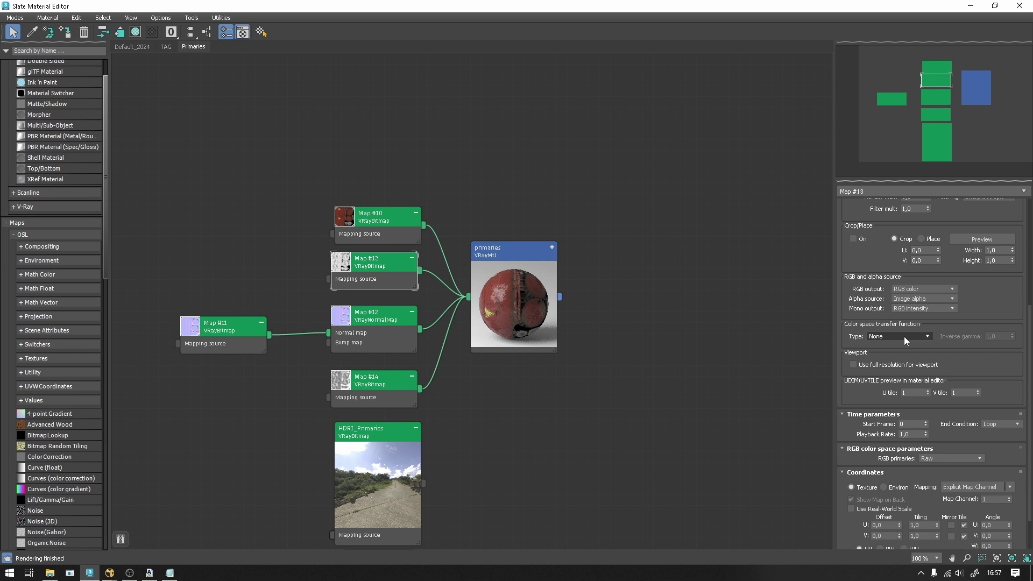
pyautogui.click(242, 332)
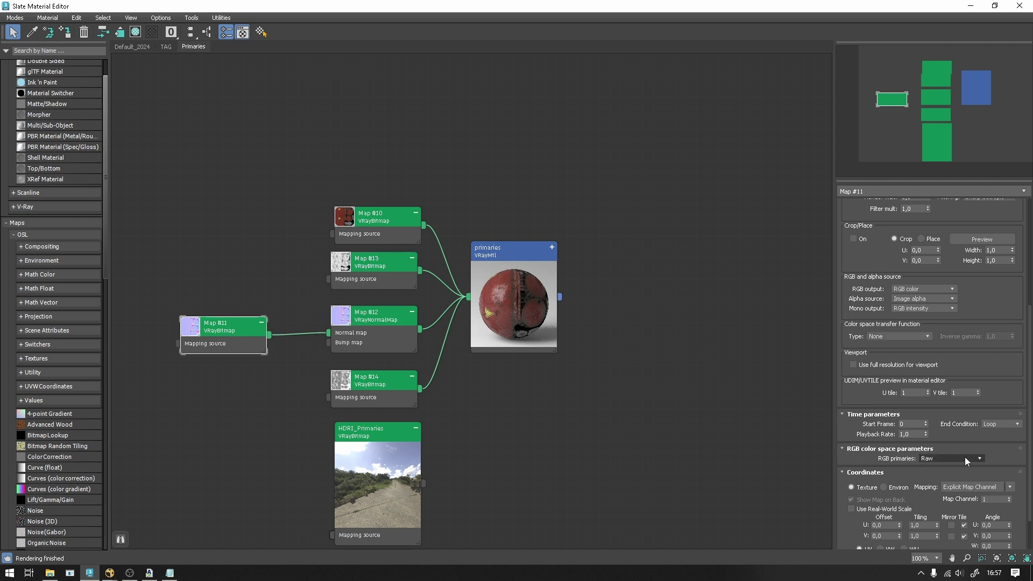
pyautogui.click(382, 386)
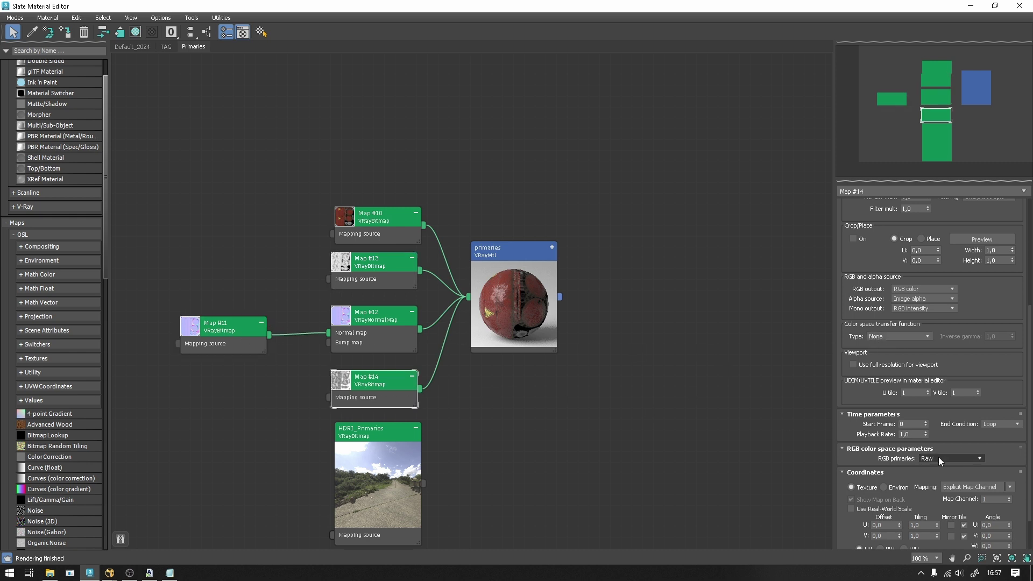
pyautogui.moveTo(460, 436); pyautogui.dragTo(462, 363, button='middle')
pyautogui.click(377, 352)
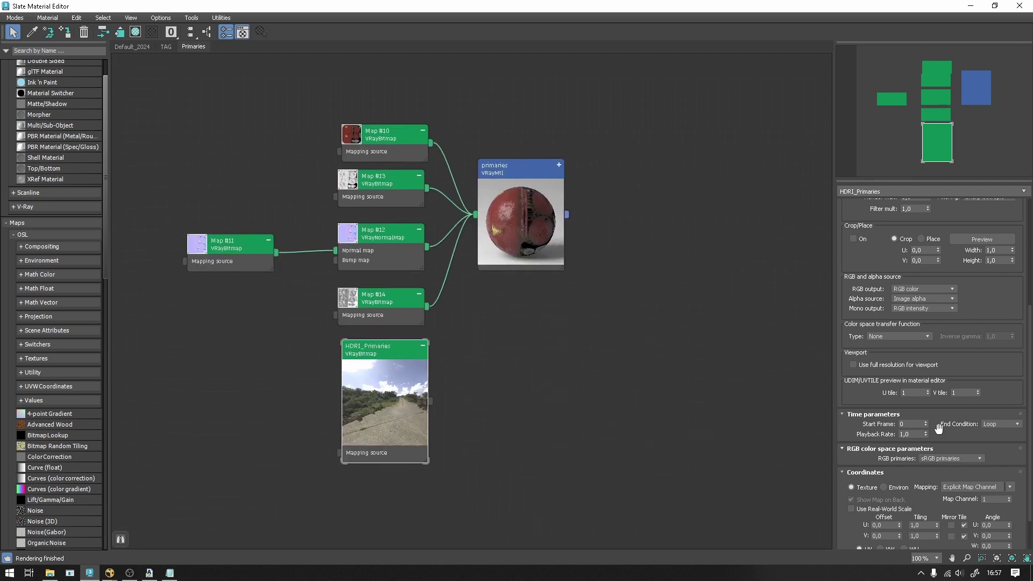
# Keep HDRI_Primaries' transfer function at None and restore the editor to a smaller floating window.
pyautogui.click(906, 337)
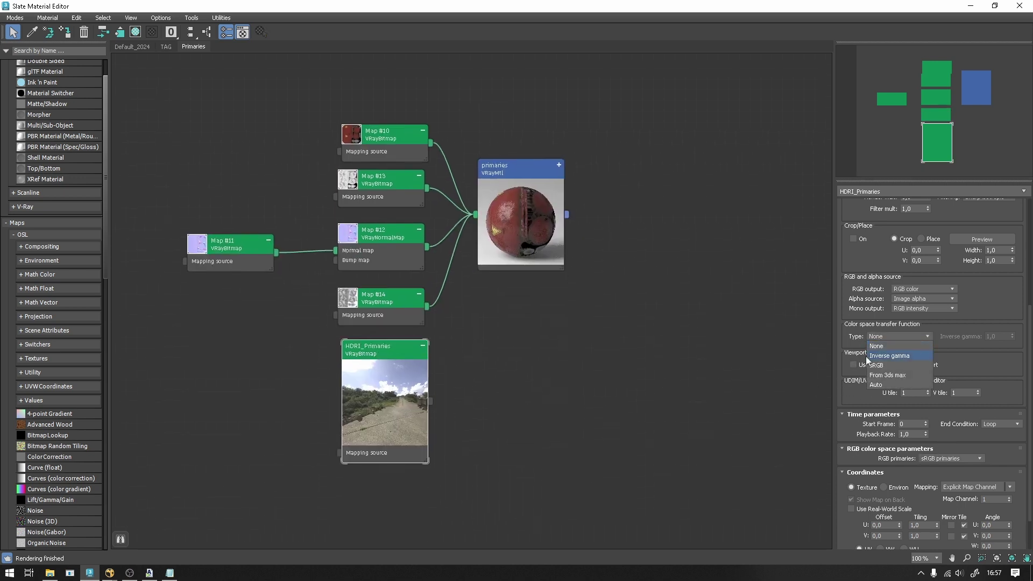
pyautogui.click(870, 308)
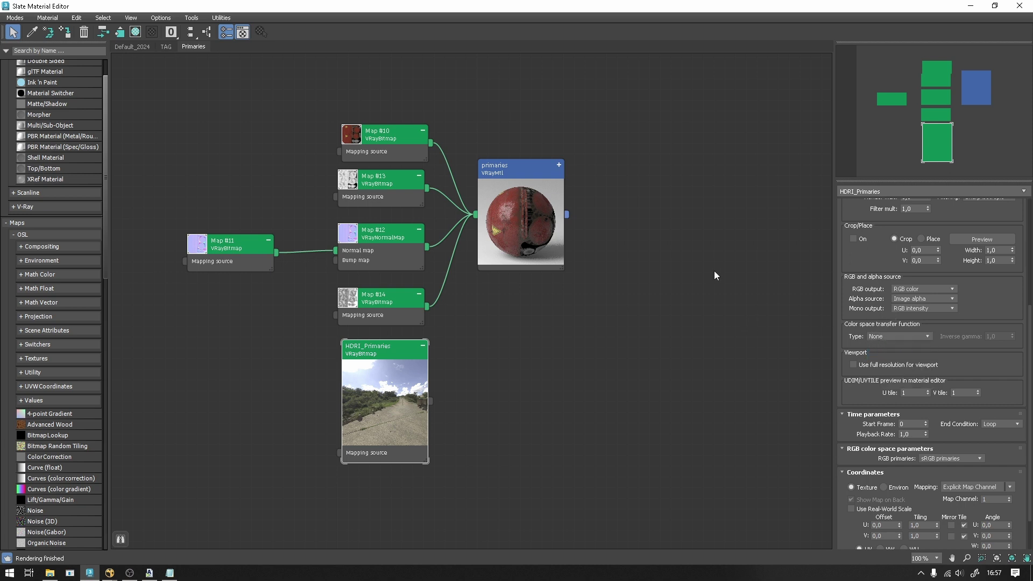
pyautogui.moveTo(482, 183); pyautogui.dragTo(497, 237, button='middle')
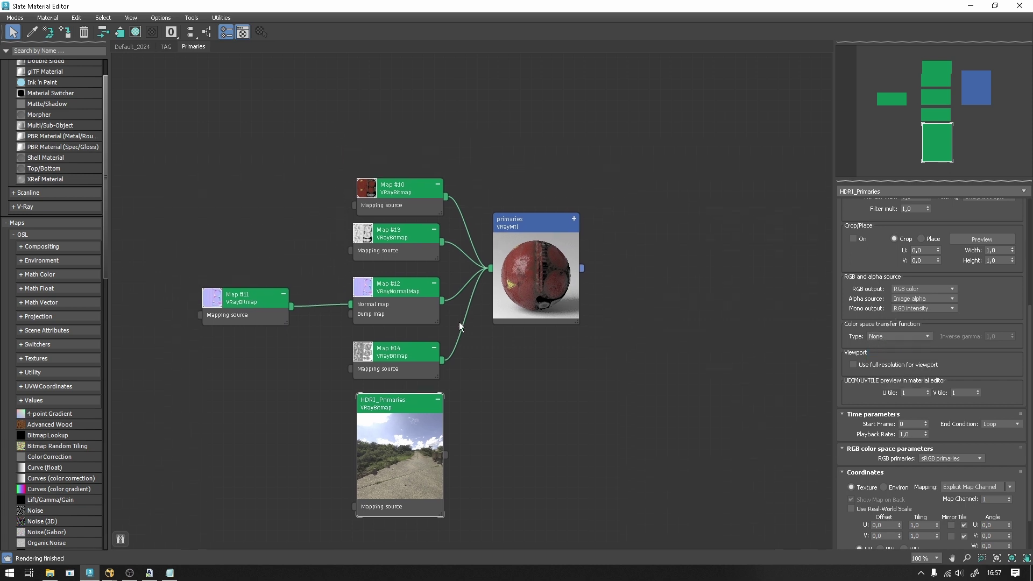
pyautogui.doubleClick(370, 11)
pyautogui.moveTo(476, 171)
pyautogui.mouseDown()
pyautogui.moveTo(476, 106)
pyautogui.moveTo(418, 130)
pyautogui.mouseUp()
pyautogui.moveTo(406, 219); pyautogui.dragTo(401, 211, button='middle')
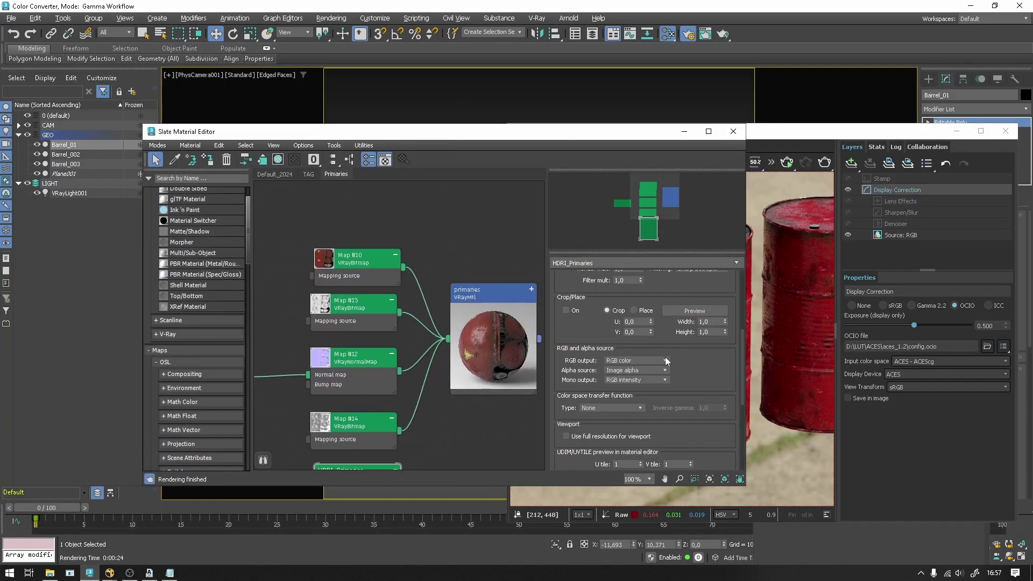
# Assign the primaries material to Barrel_002 and Barrel_003.
pyautogui.scroll(2, 582, 317)
pyautogui.click(781, 136)
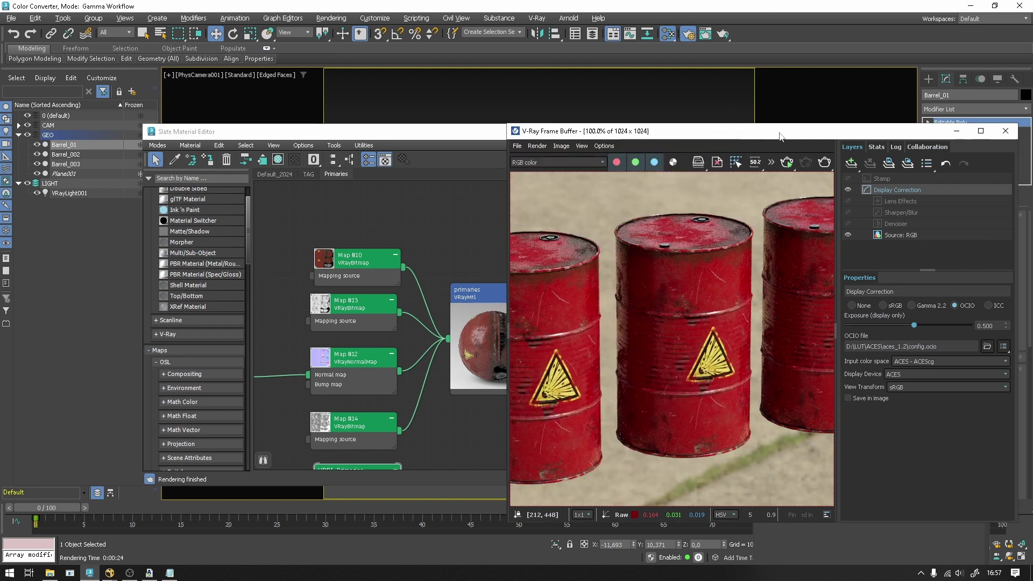
pyautogui.moveTo(459, 137); pyautogui.dragTo(579, 297)
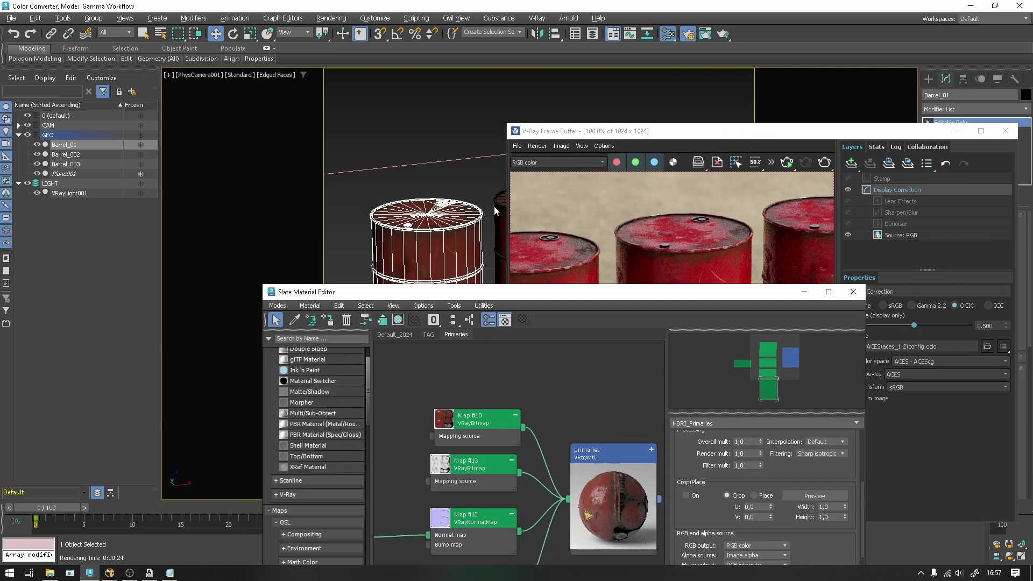
pyautogui.click(501, 201)
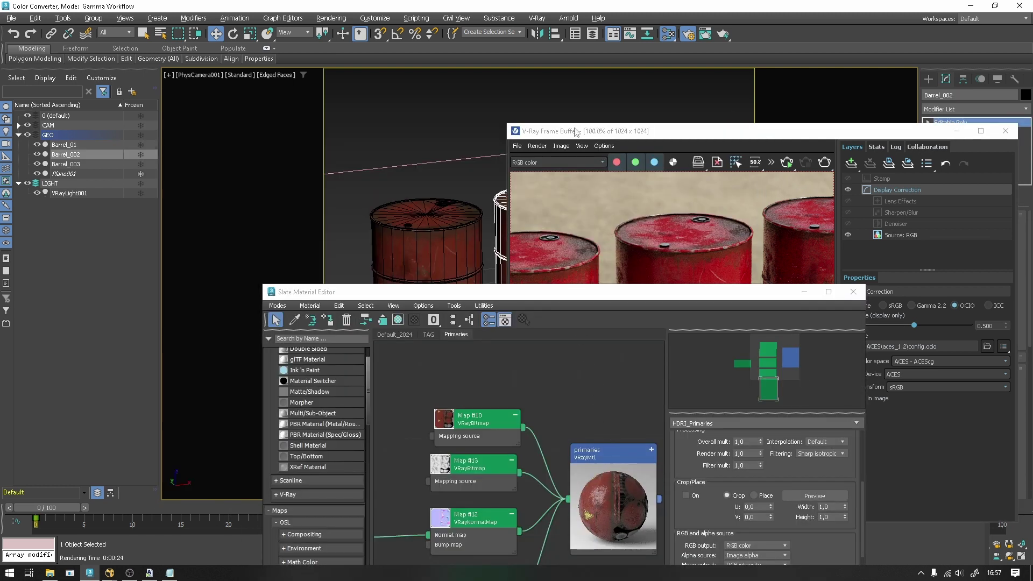
pyautogui.moveTo(576, 132); pyautogui.dragTo(741, 209)
pyautogui.keyDown('ctrl'); pyautogui.click(662, 226); pyautogui.keyUp('ctrl')
pyautogui.click(613, 453)
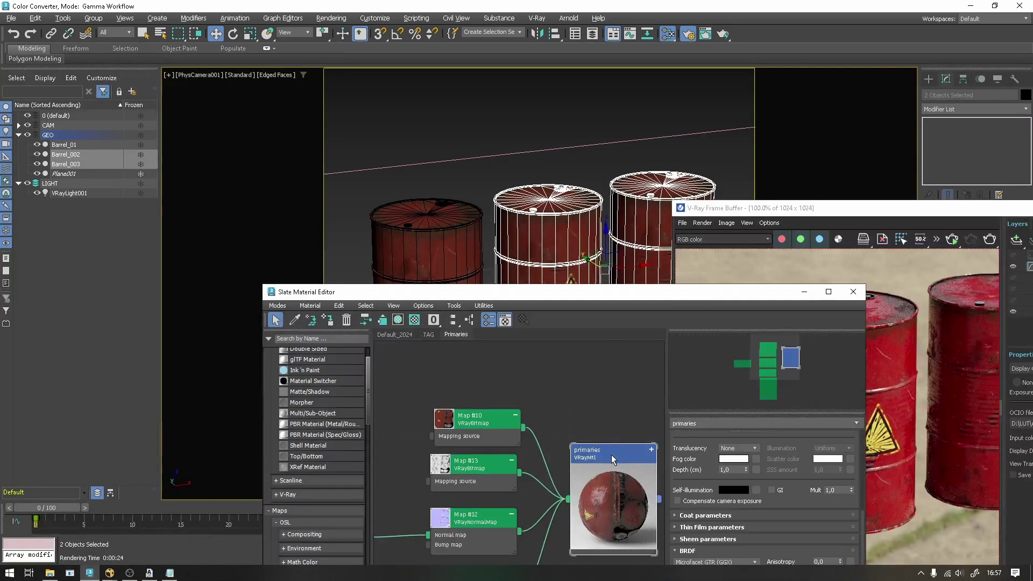
pyautogui.rightClick(611, 454)
pyautogui.click(656, 150)
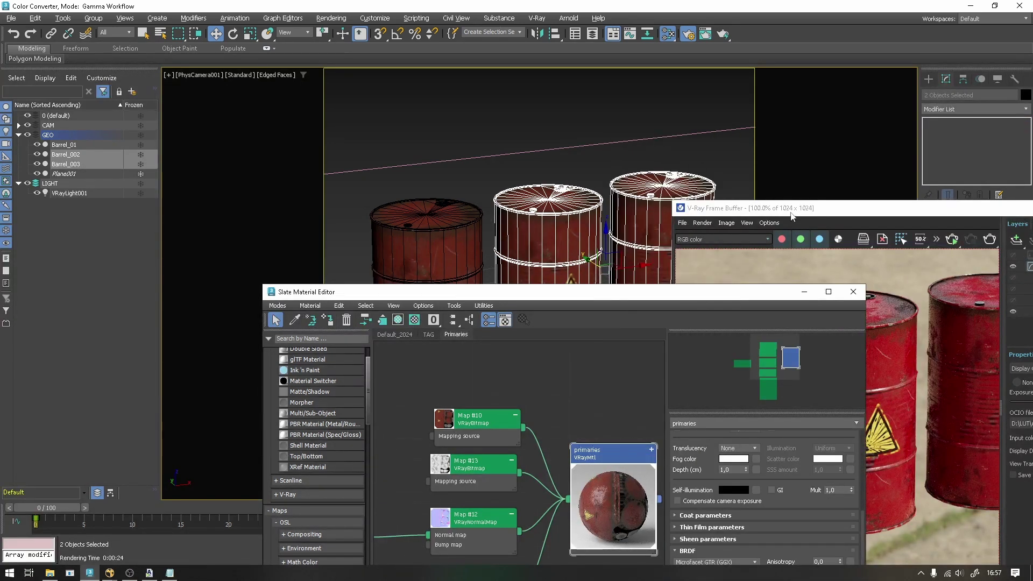
# Run an interactive V-Ray render of the barrels in the frame buffer, then stop it.
pyautogui.moveTo(791, 215); pyautogui.dragTo(521, 200)
pyautogui.click(567, 209)
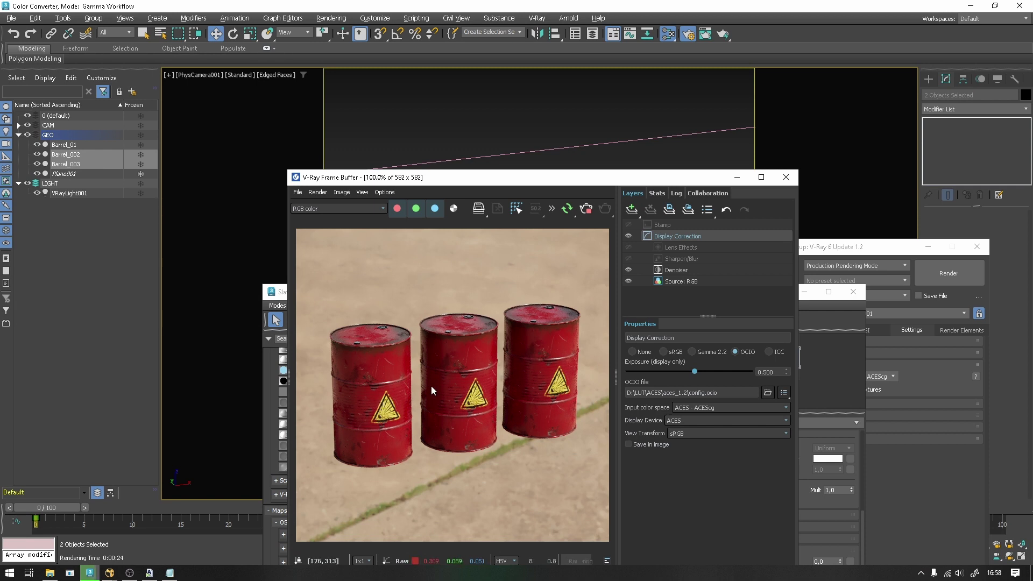
pyautogui.moveTo(596, 177); pyautogui.dragTo(746, 169)
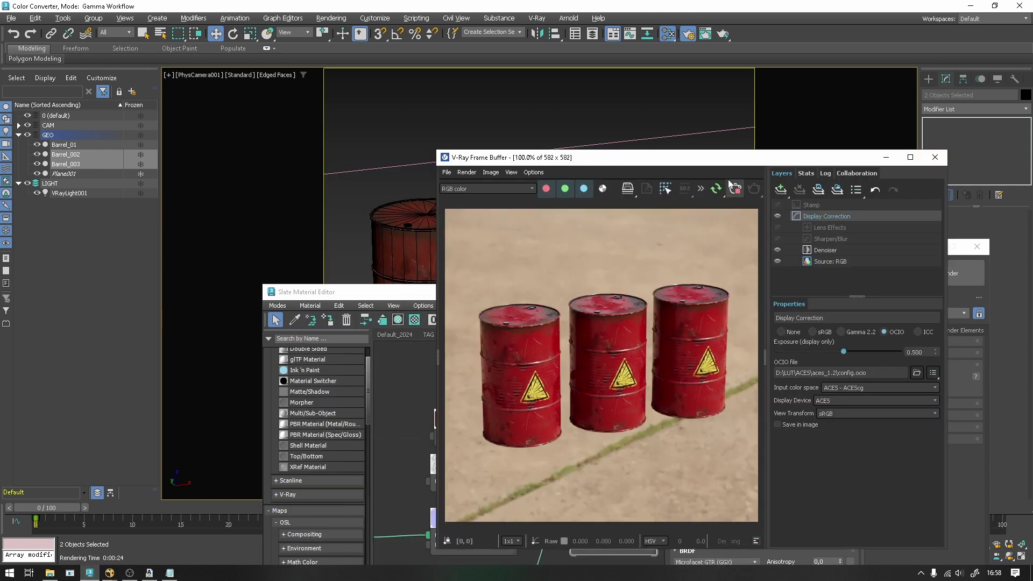
pyautogui.click(736, 189)
pyautogui.click(396, 340)
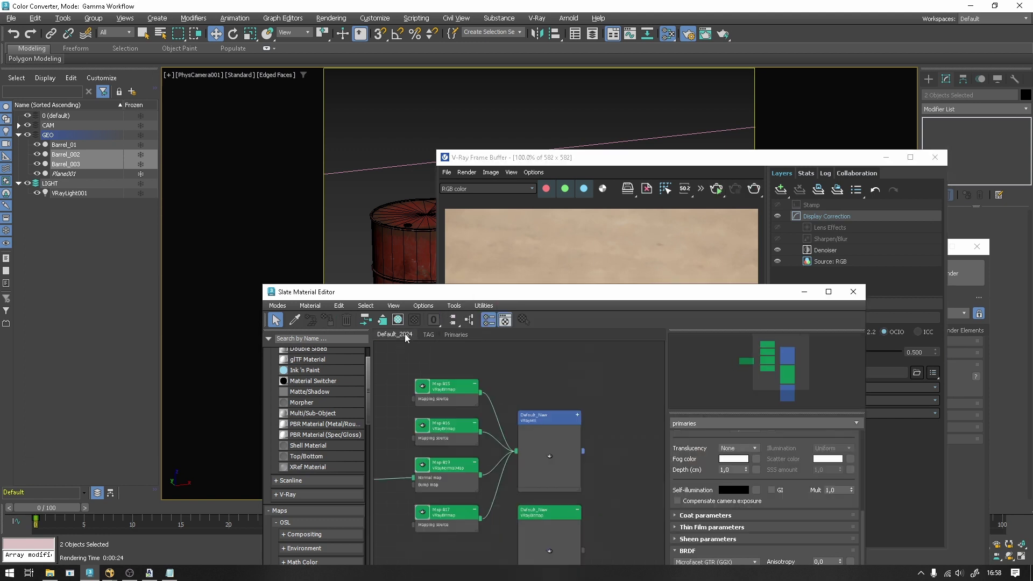
# Switch Color Management preferences to OCIO - 3ds Max Default mode.
pyautogui.click(375, 18)
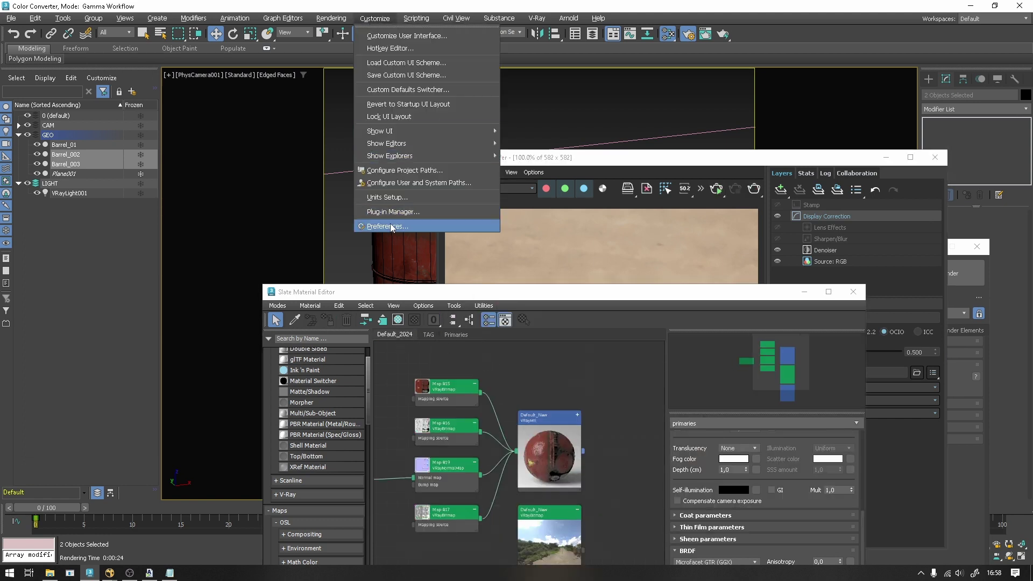
pyautogui.click(461, 225)
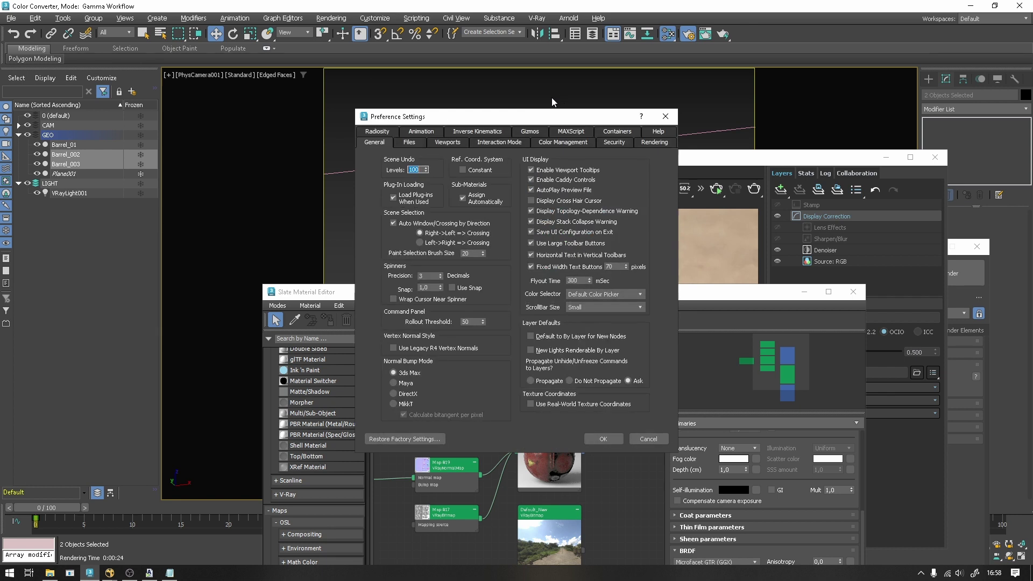
pyautogui.click(439, 131)
pyautogui.click(395, 165)
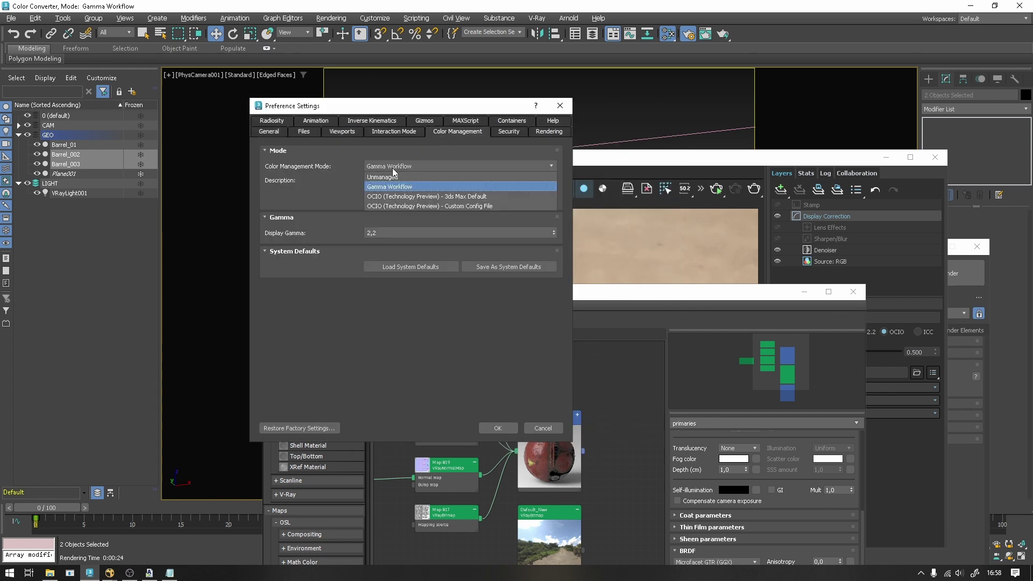
pyautogui.click(424, 197)
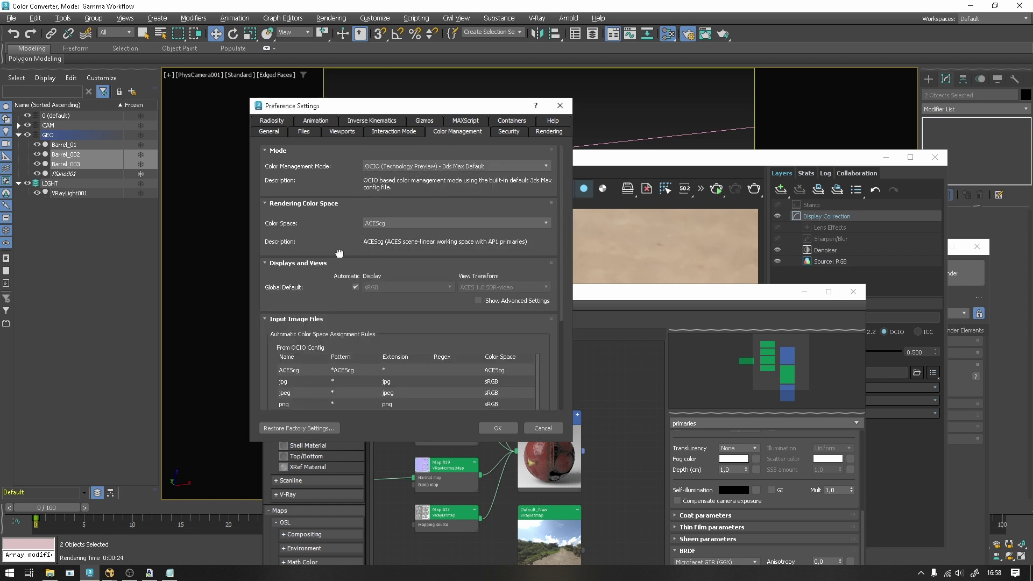
# Give the Material Editor its own sRGB Un-tone-mapped view and confirm the OCIO switch.
pyautogui.moveTo(544, 325)
pyautogui.mouseDown()
pyautogui.moveTo(533, 300)
pyautogui.moveTo(533, 316)
pyautogui.mouseUp()
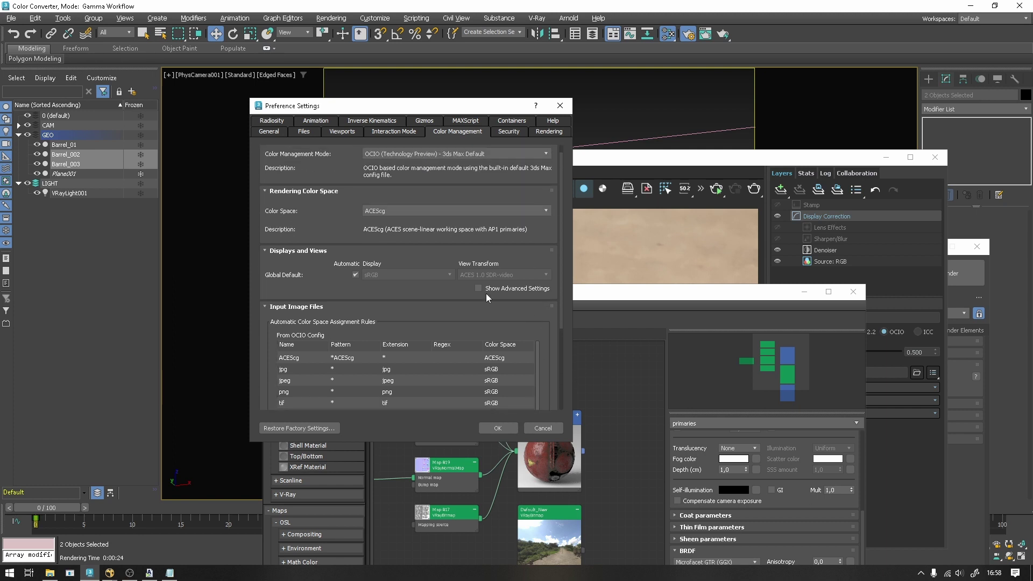
pyautogui.click(482, 289)
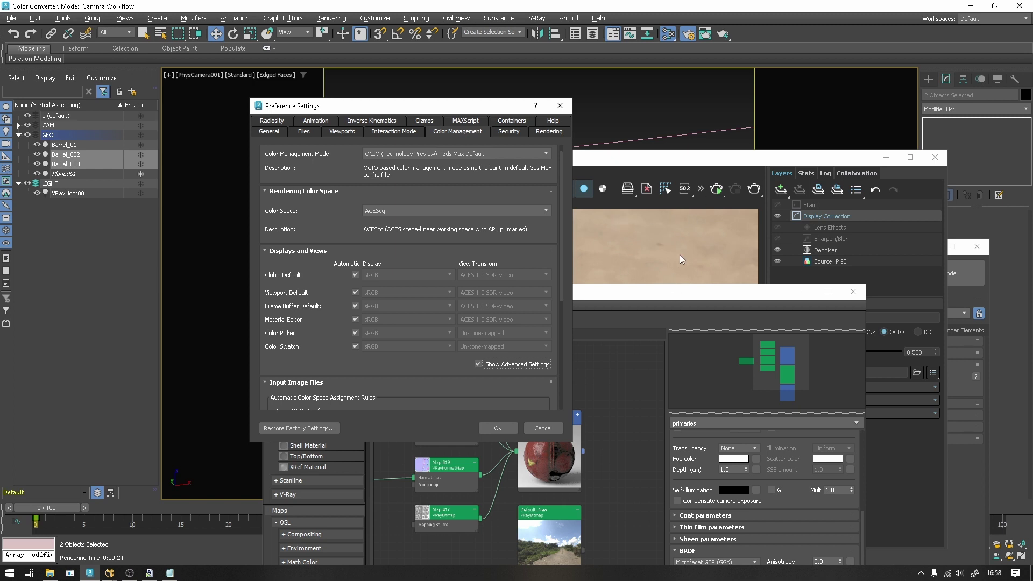
pyautogui.click(479, 364)
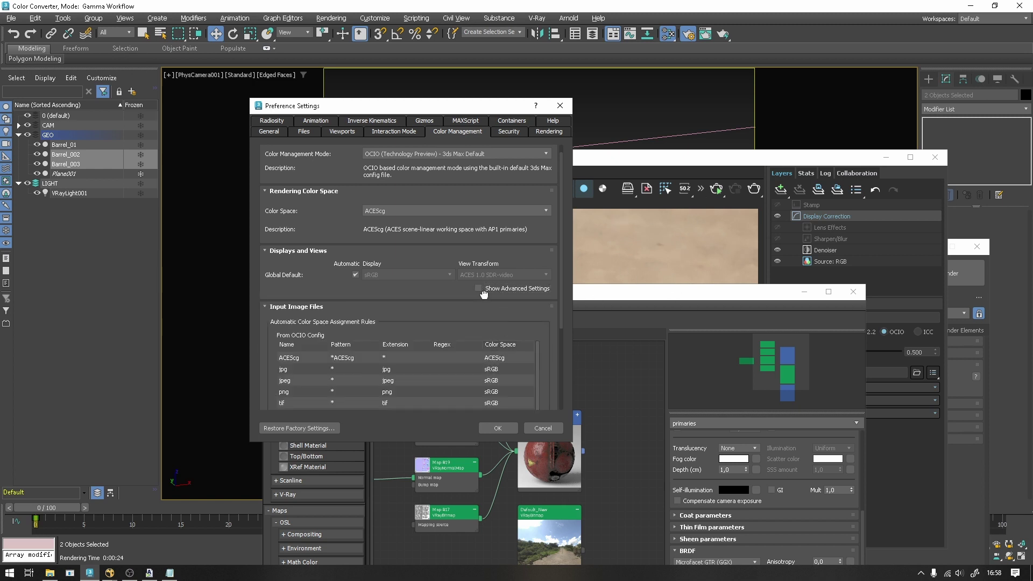
pyautogui.click(491, 289)
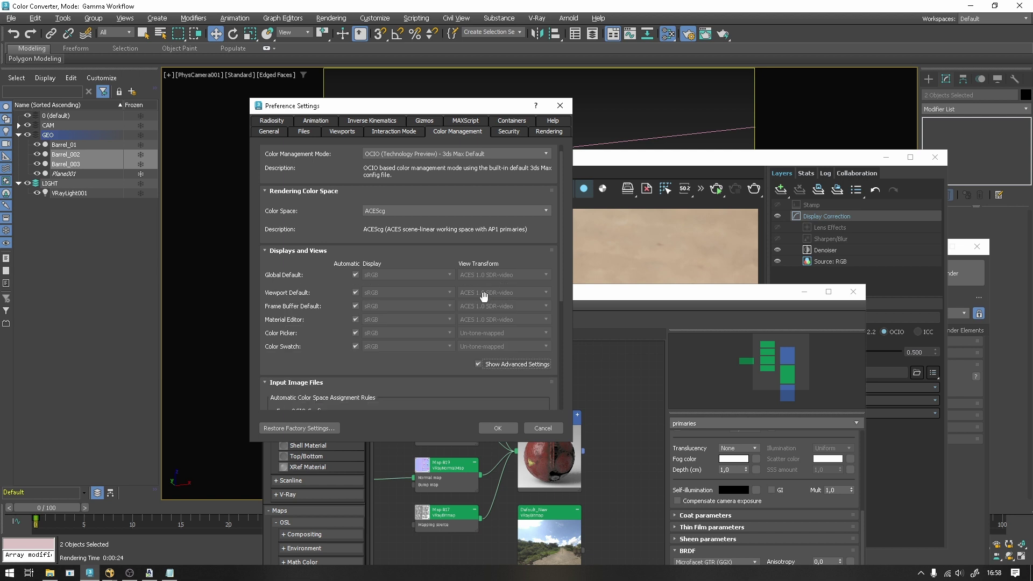
pyautogui.click(356, 320)
pyautogui.click(503, 320)
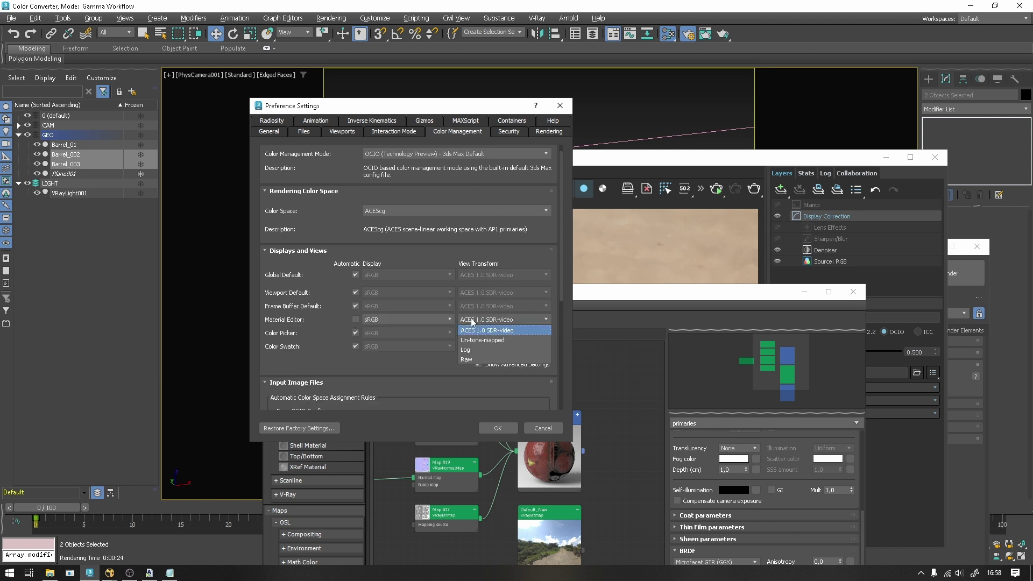
pyautogui.click(477, 341)
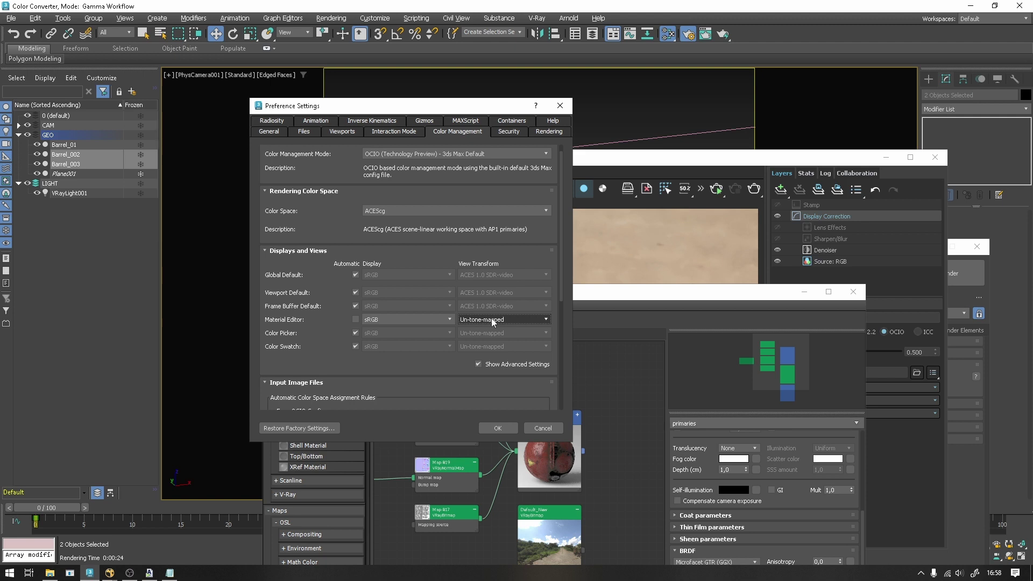
pyautogui.click(504, 429)
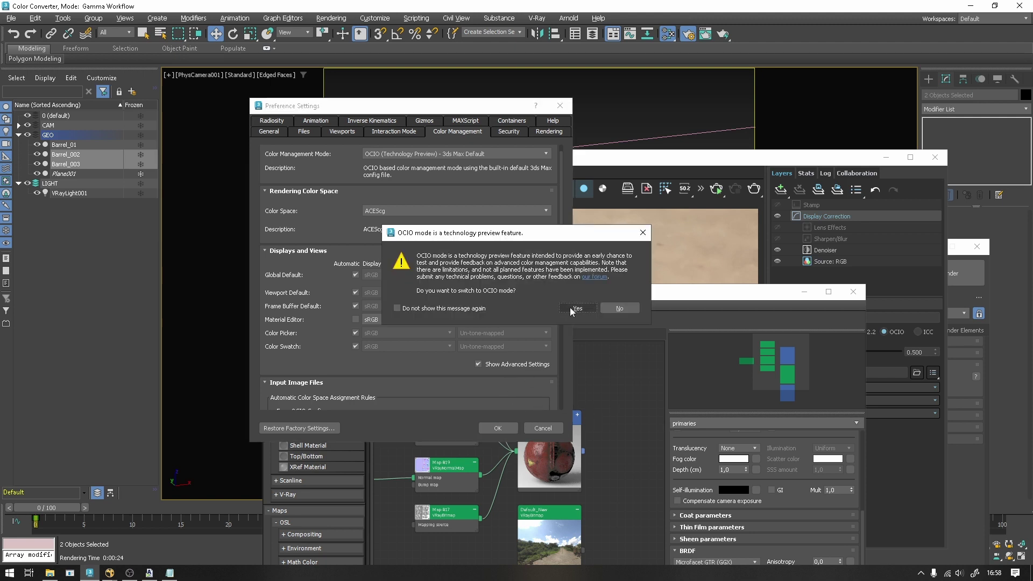
pyautogui.click(579, 309)
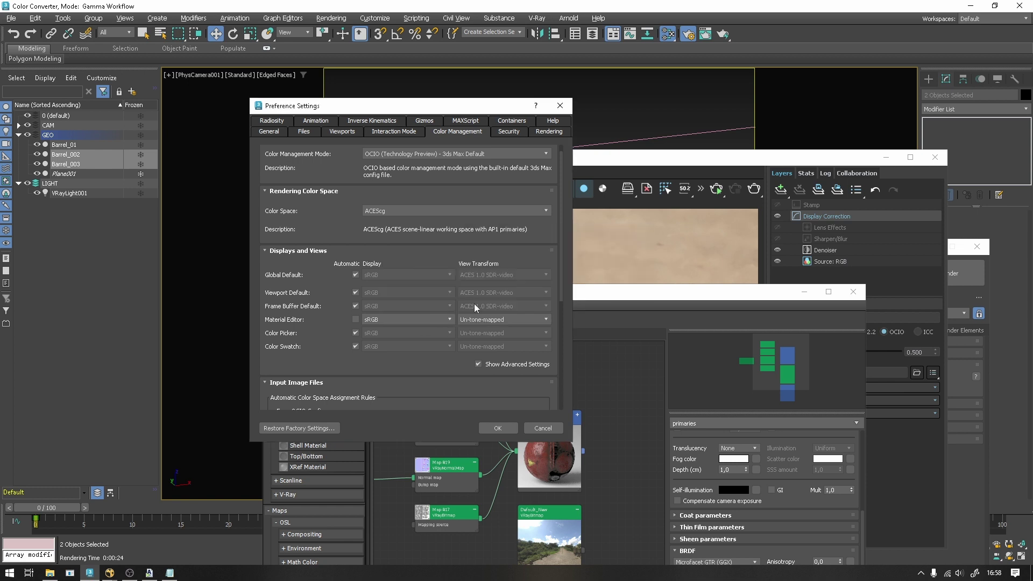
pyautogui.moveTo(448, 264); pyautogui.dragTo(472, 195)
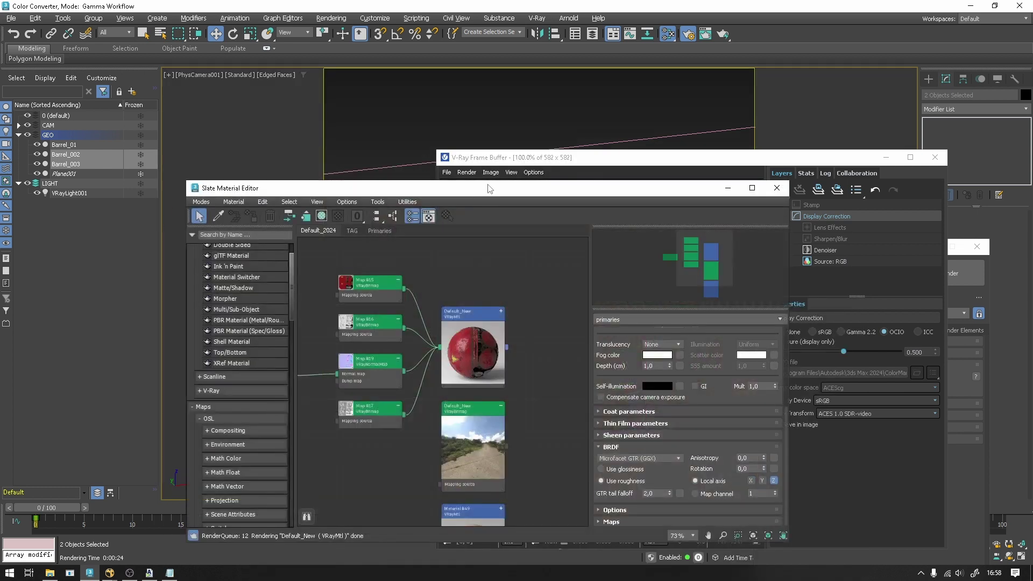
# Select all three barrels and assign the Default_New material to them.
pyautogui.moveTo(447, 157); pyautogui.dragTo(639, 237)
pyautogui.moveTo(619, 188); pyautogui.dragTo(607, 351)
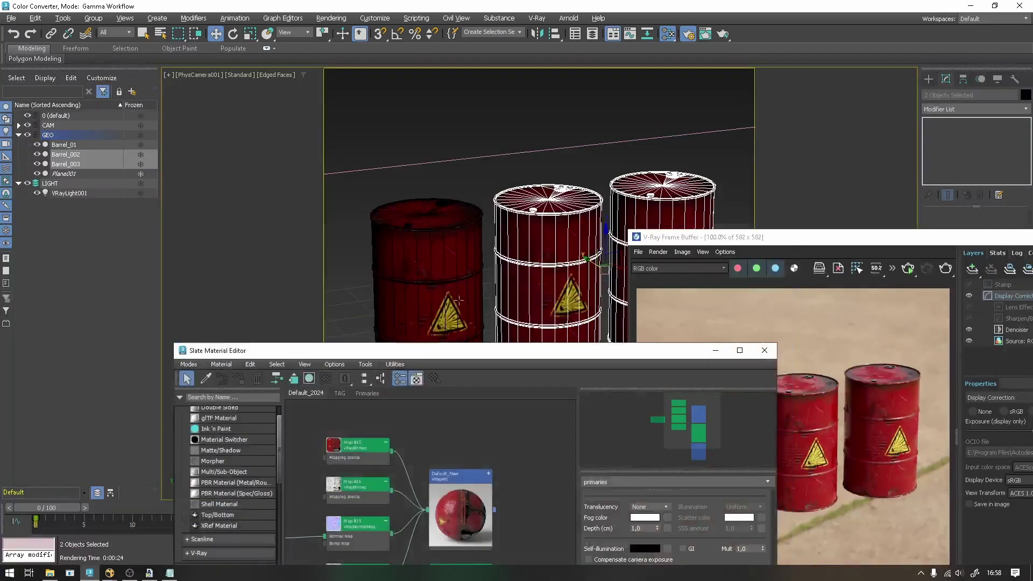
pyautogui.keyDown('ctrl'); pyautogui.click(671, 216); pyautogui.keyUp('ctrl')
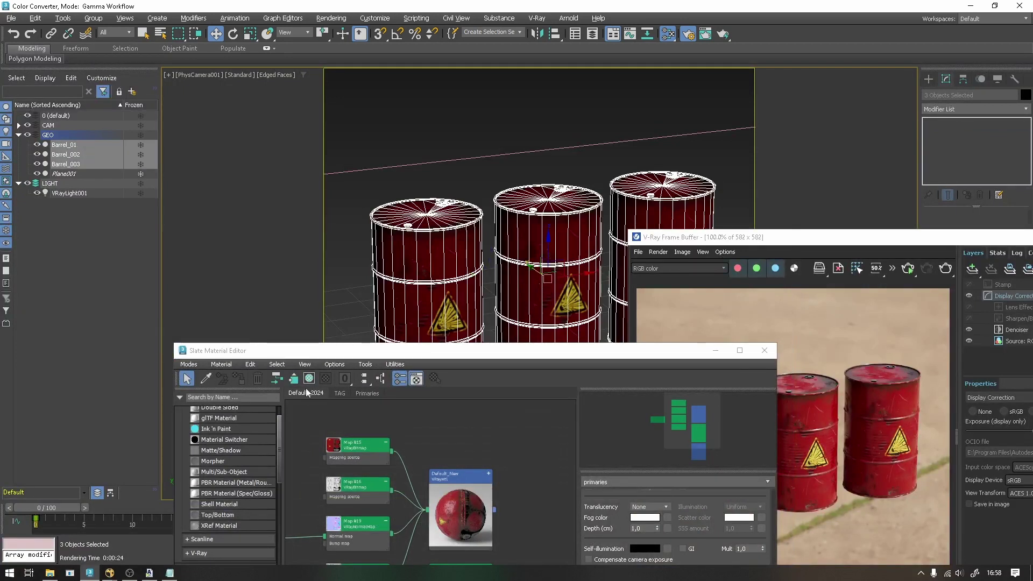
pyautogui.moveTo(358, 357); pyautogui.dragTo(427, 234)
pyautogui.scroll(-3, 485, 344)
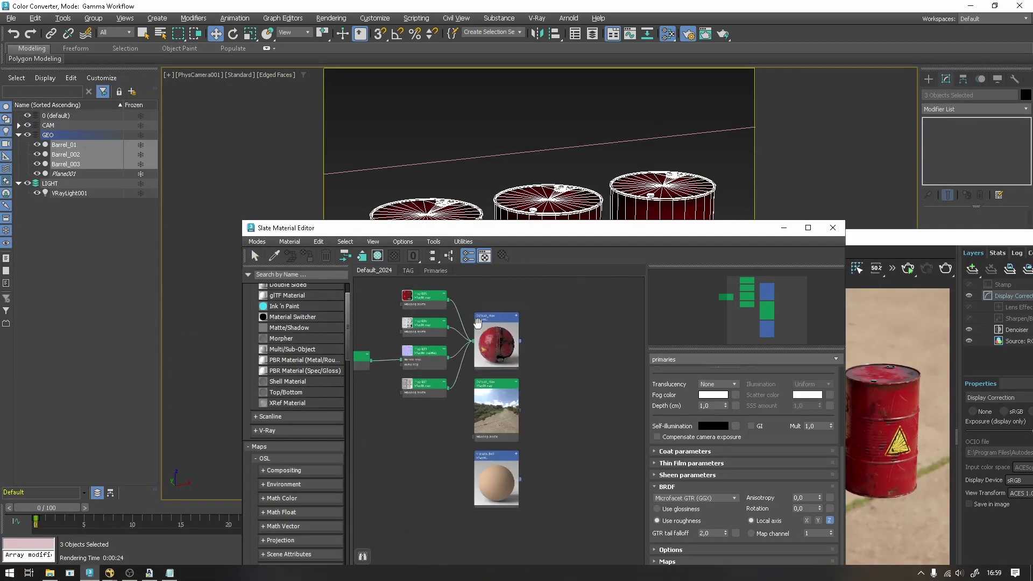
pyautogui.rightClick(503, 348)
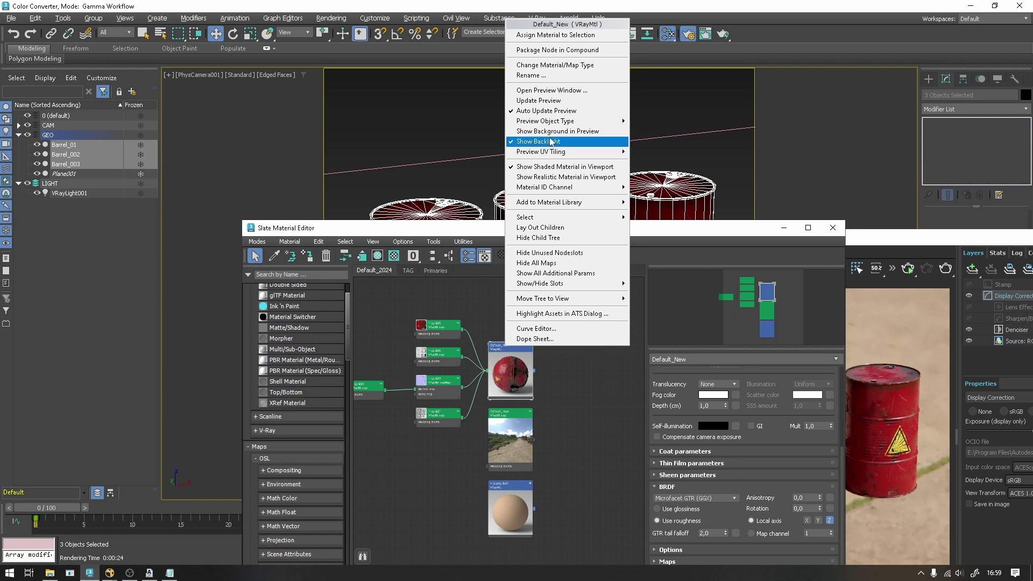
pyautogui.click(542, 35)
# Inspect Map #15's barrel diffuse bitmap, whose colour space transfer function is Auto.
pyautogui.scroll(3, 451, 325)
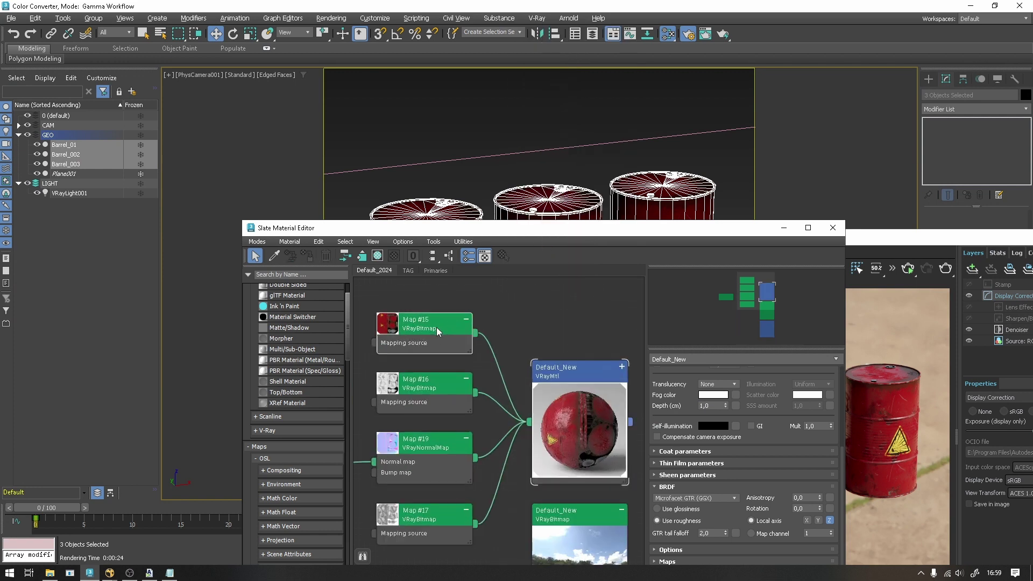
pyautogui.doubleClick(437, 327)
pyautogui.scroll(5, 735, 437)
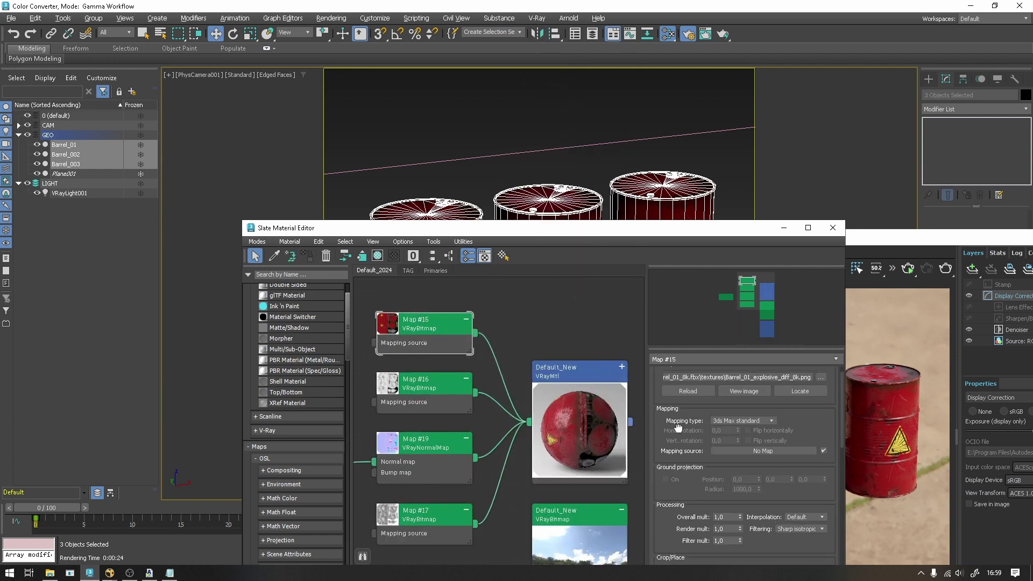
pyautogui.moveTo(753, 394); pyautogui.dragTo(832, 394)
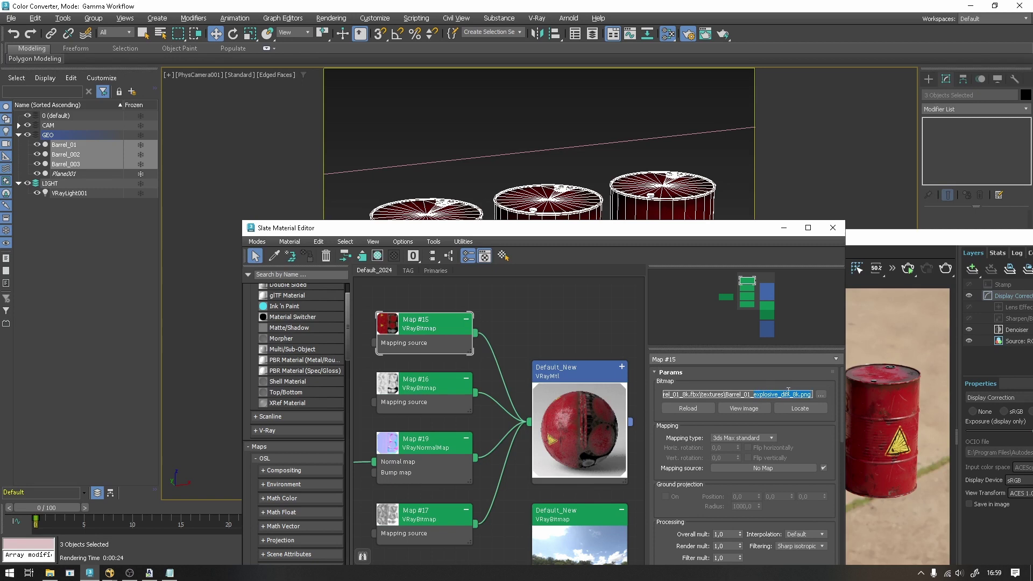
pyautogui.scroll(-3, 745, 463)
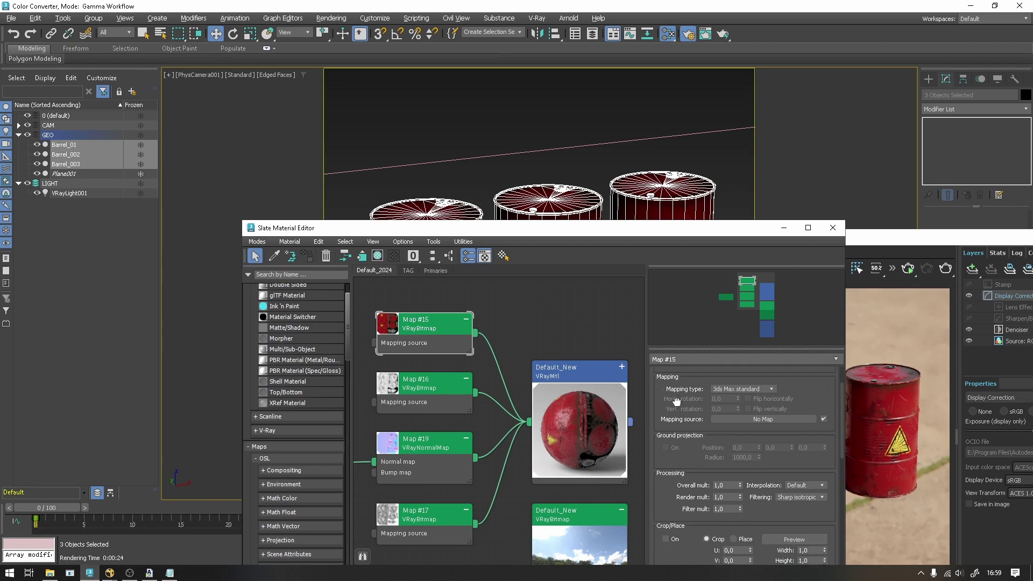
pyautogui.moveTo(674, 227); pyautogui.dragTo(608, 129)
pyautogui.scroll(-3, 626, 350)
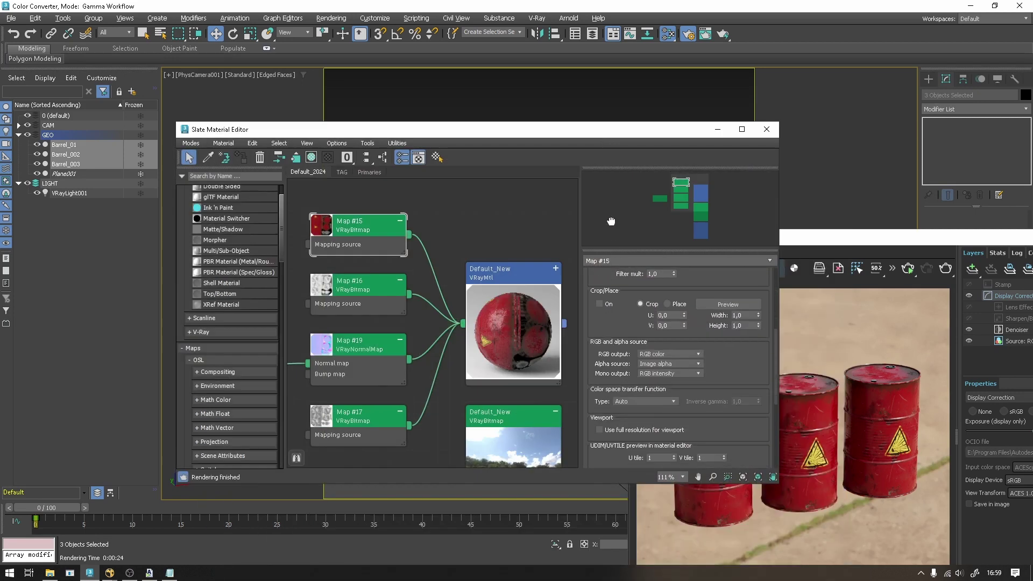
# Inspect the Map #18 normal bitmap: transfer function None, Raw RGB primaries.
pyautogui.moveTo(606, 381); pyautogui.dragTo(609, 271)
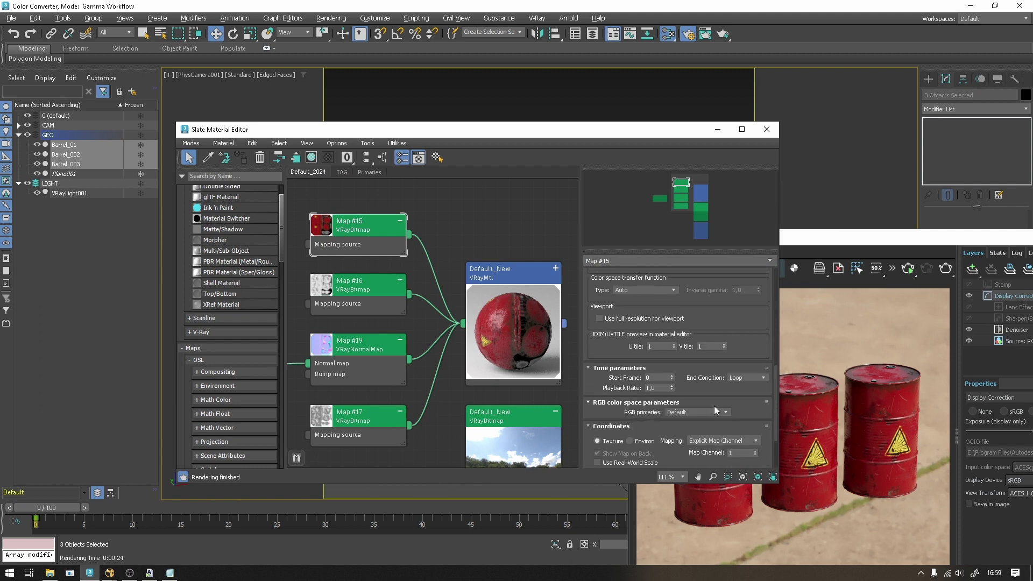
pyautogui.moveTo(347, 280); pyautogui.dragTo(473, 289, button='middle')
pyautogui.click(328, 349)
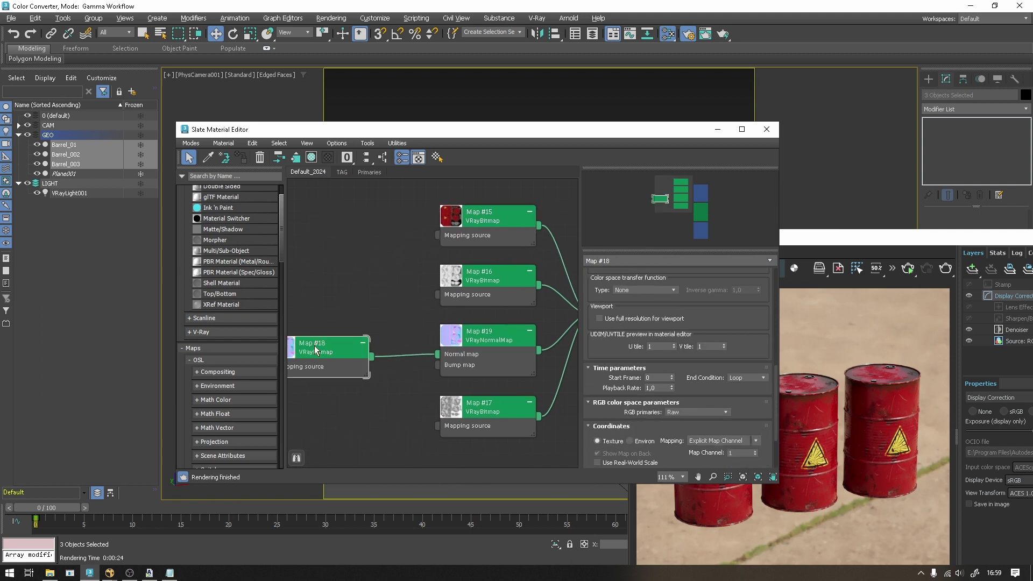
pyautogui.moveTo(611, 338); pyautogui.dragTo(609, 334)
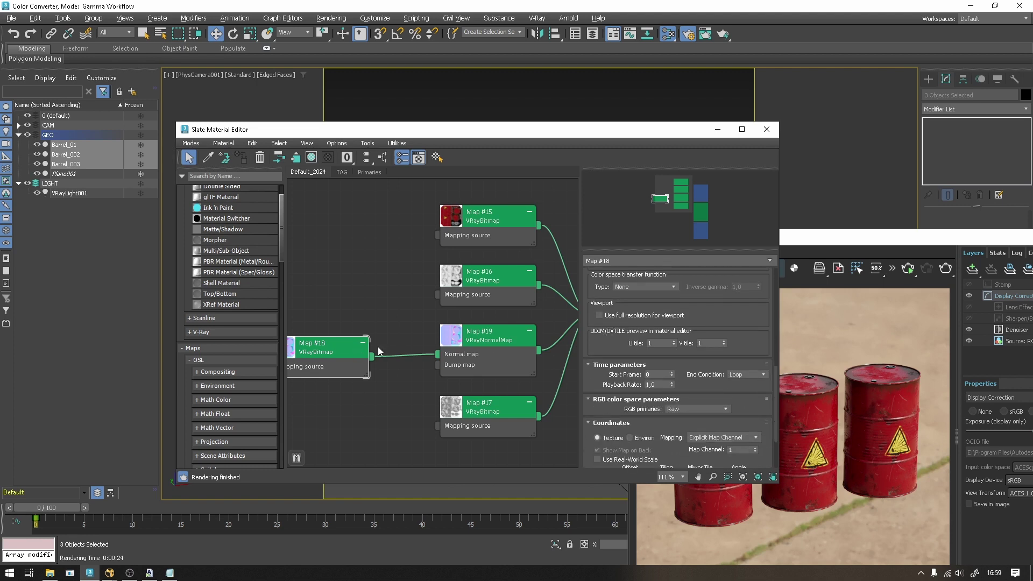
pyautogui.moveTo(596, 289); pyautogui.dragTo(628, 334)
# Confirm Maps #16 and #17 keep Auto colour space, then reselect the Default_New material.
pyautogui.click(492, 293)
pyautogui.doubleClick(492, 293)
pyautogui.scroll(-3, 604, 345)
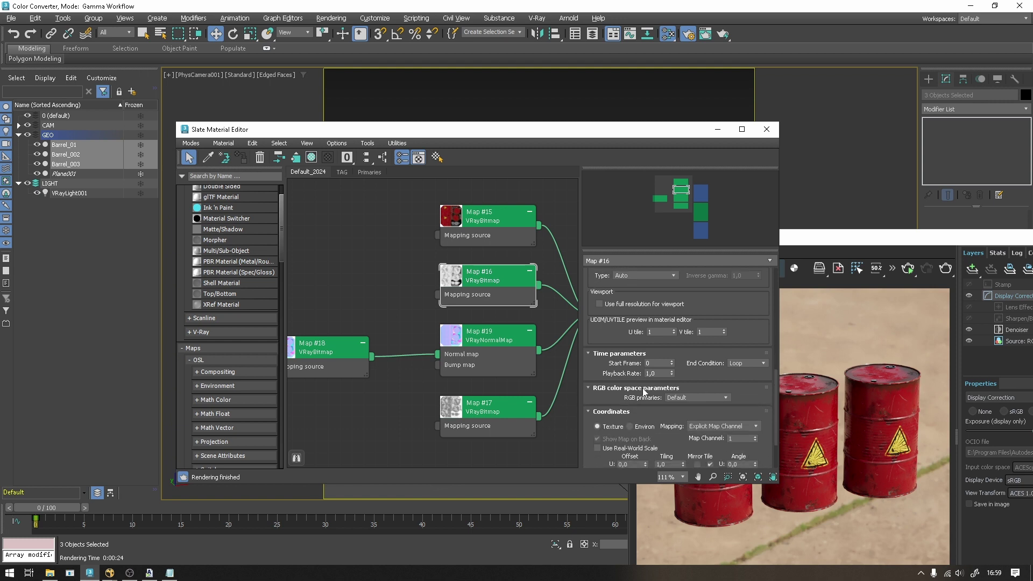
pyautogui.doubleClick(511, 409)
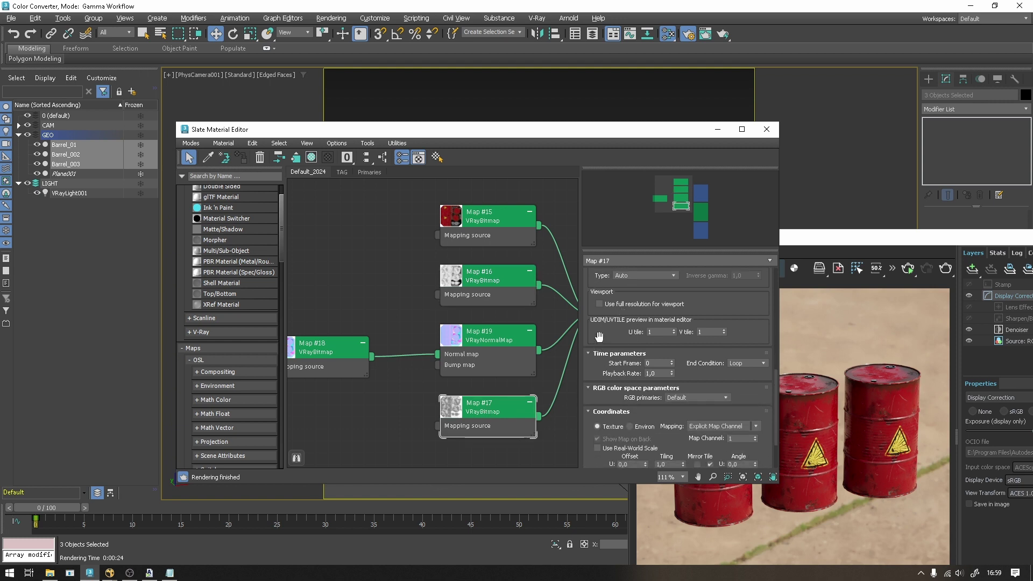
pyautogui.scroll(1, 603, 345)
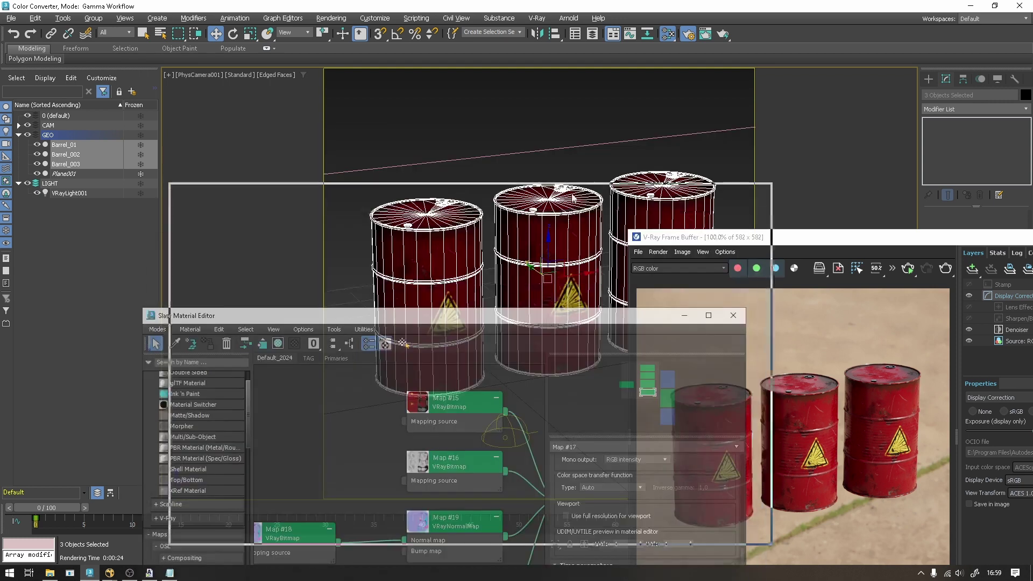
pyautogui.doubleClick(466, 334)
pyautogui.rightClick(466, 334)
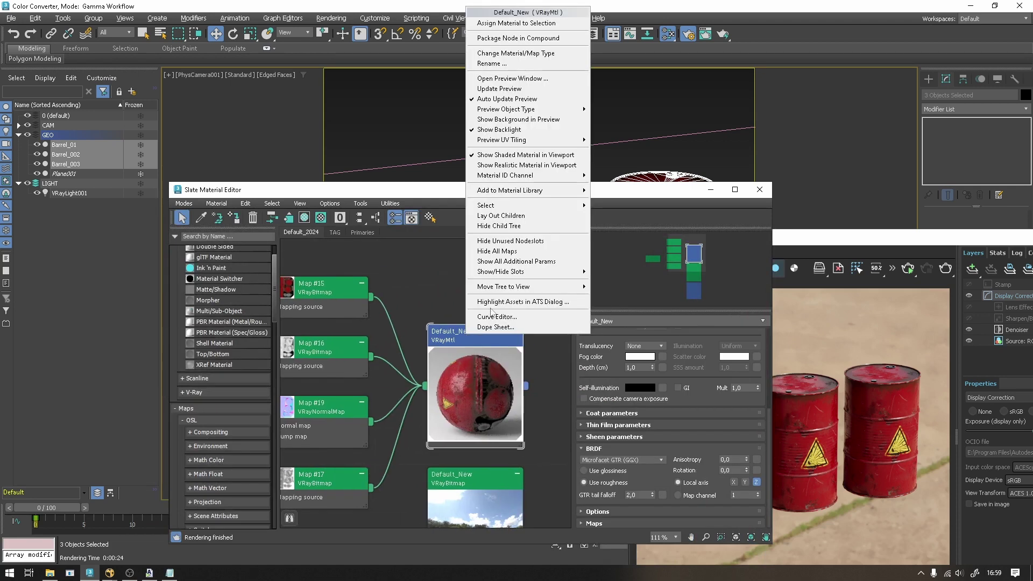
# Check the dam_wall_4k HDR bitmap's colour space and RGB primaries, then close the Slate editor.
pyautogui.click(477, 428)
pyautogui.moveTo(478, 428); pyautogui.dragTo(457, 341, button='middle')
pyautogui.click(458, 342)
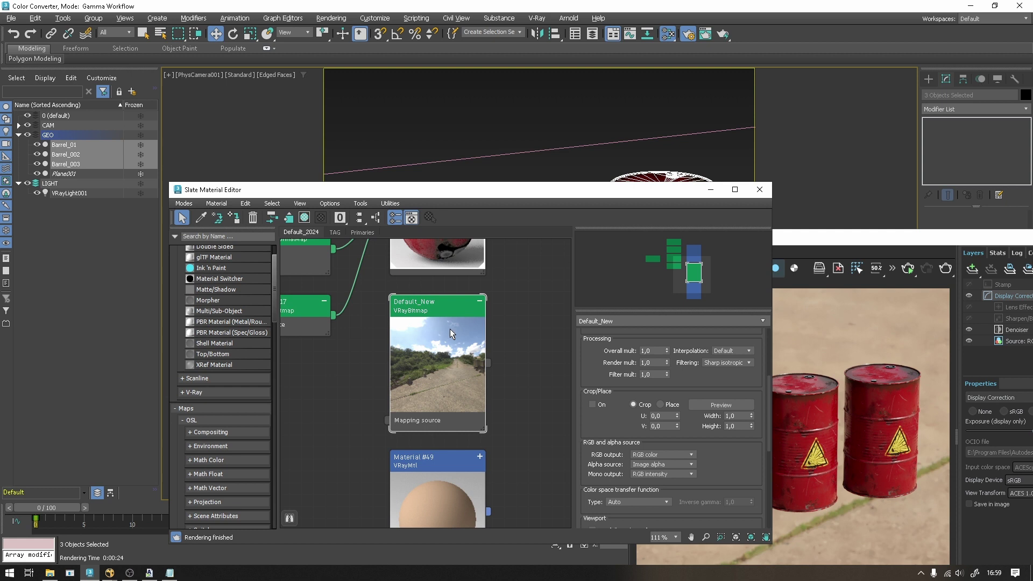
pyautogui.scroll(4, 632, 405)
pyautogui.scroll(2, 624, 393)
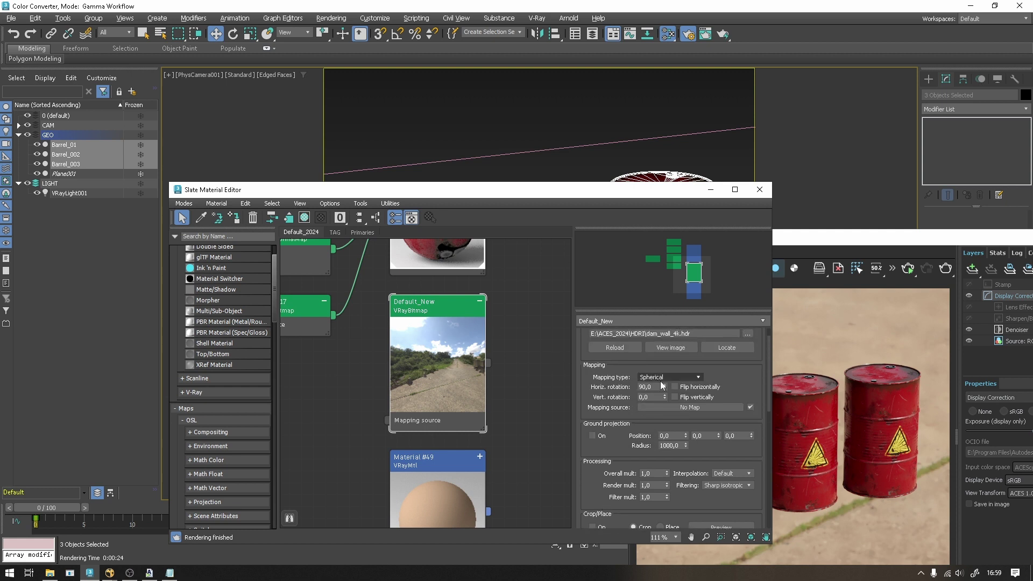
pyautogui.scroll(1, 617, 377)
pyautogui.scroll(-3, 602, 410)
pyautogui.scroll(-3, 602, 410)
pyautogui.scroll(-2, 624, 383)
pyautogui.scroll(-2, 611, 357)
pyautogui.scroll(-2, 611, 357)
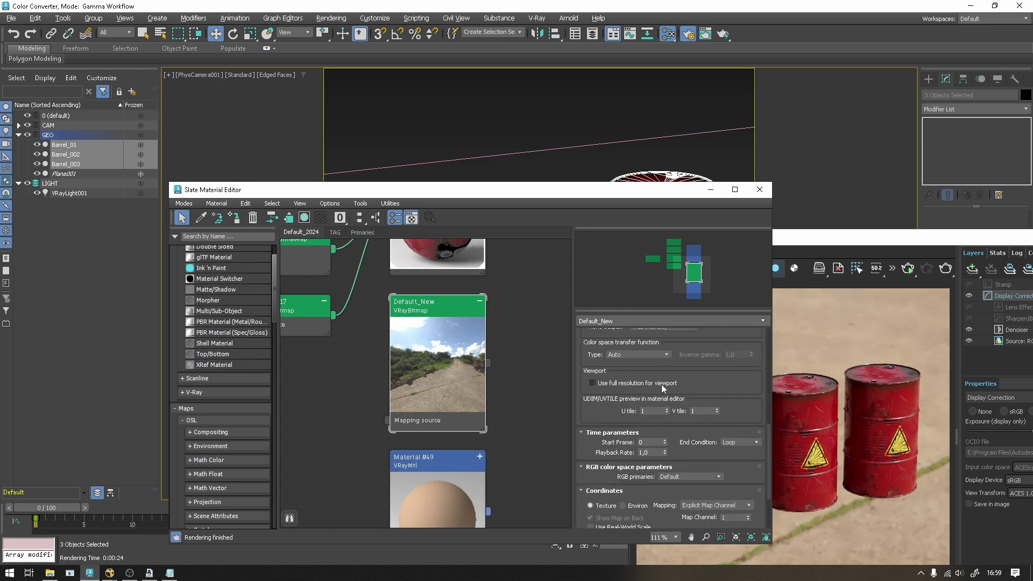
pyautogui.click(759, 189)
pyautogui.moveTo(838, 245); pyautogui.dragTo(537, 222)
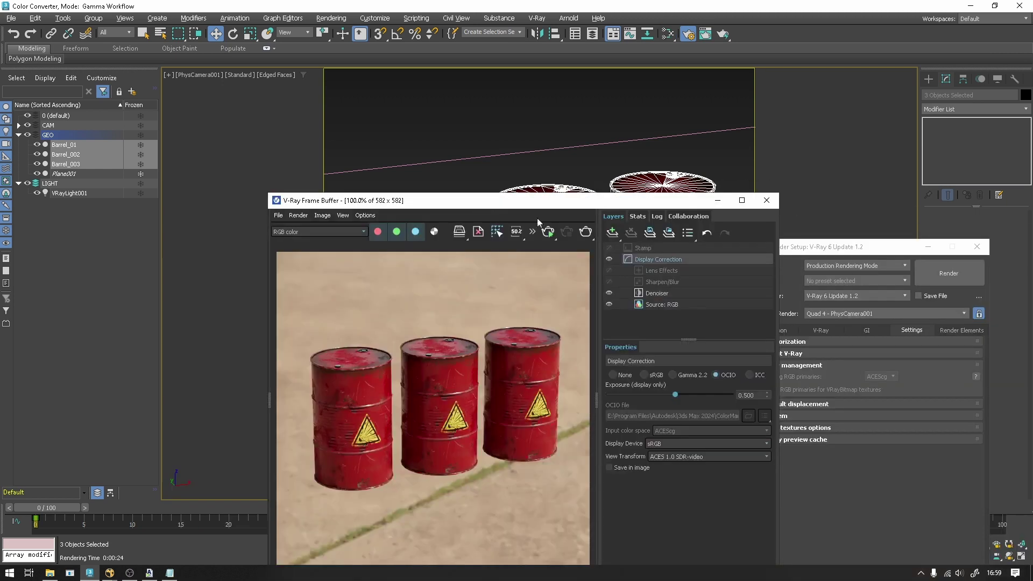
# Re-render the barrels interactively in V-Ray with OCIO ACES 1.0 SDR-video, then stop rendering.
pyautogui.click(548, 232)
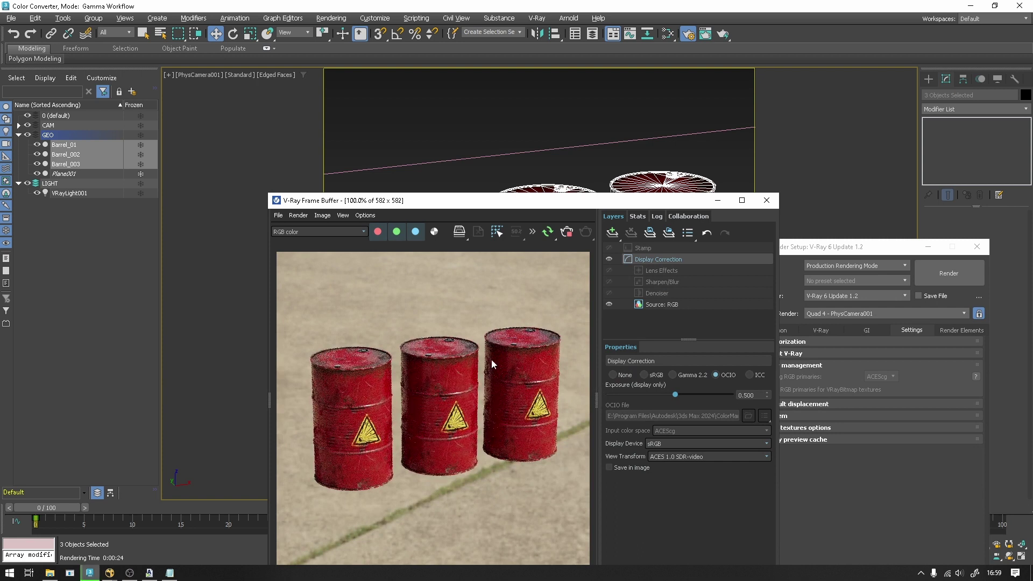
pyautogui.moveTo(488, 203); pyautogui.dragTo(546, 124)
pyautogui.click(625, 153)
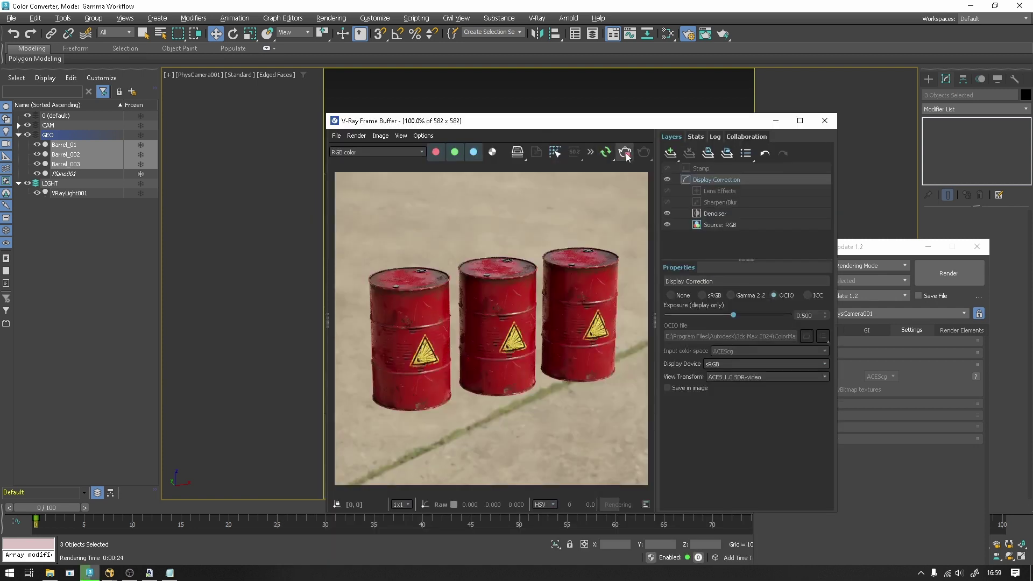
pyautogui.click(109, 573)
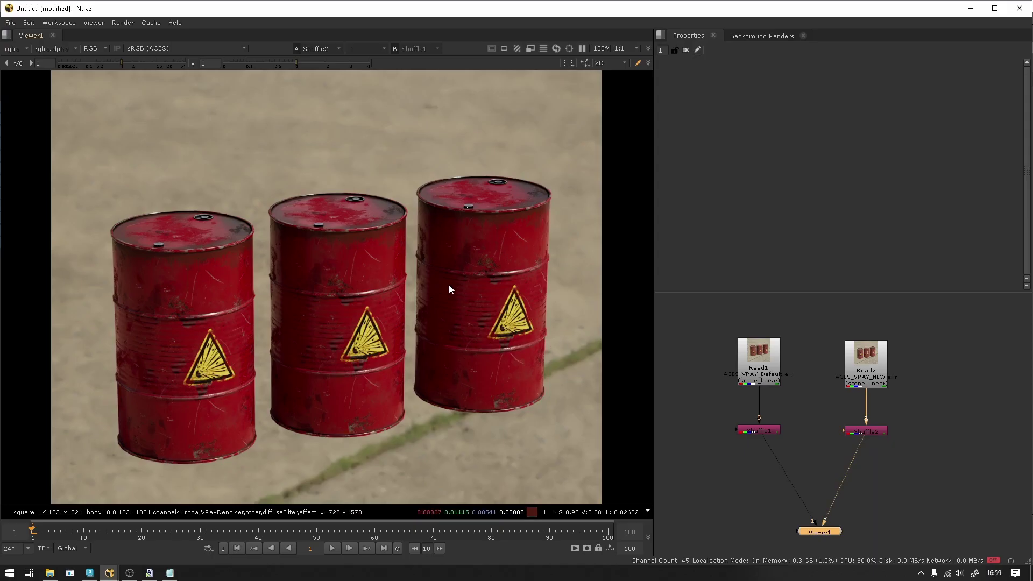
# Spread the Read1/Shuffle1 and Read2/Shuffle2 branches apart in the node graph.
pyautogui.moveTo(796, 325)
pyautogui.mouseDown()
pyautogui.moveTo(721, 458)
pyautogui.moveTo(694, 431)
pyautogui.mouseUp()
pyautogui.moveTo(745, 342); pyautogui.dragTo(673, 466)
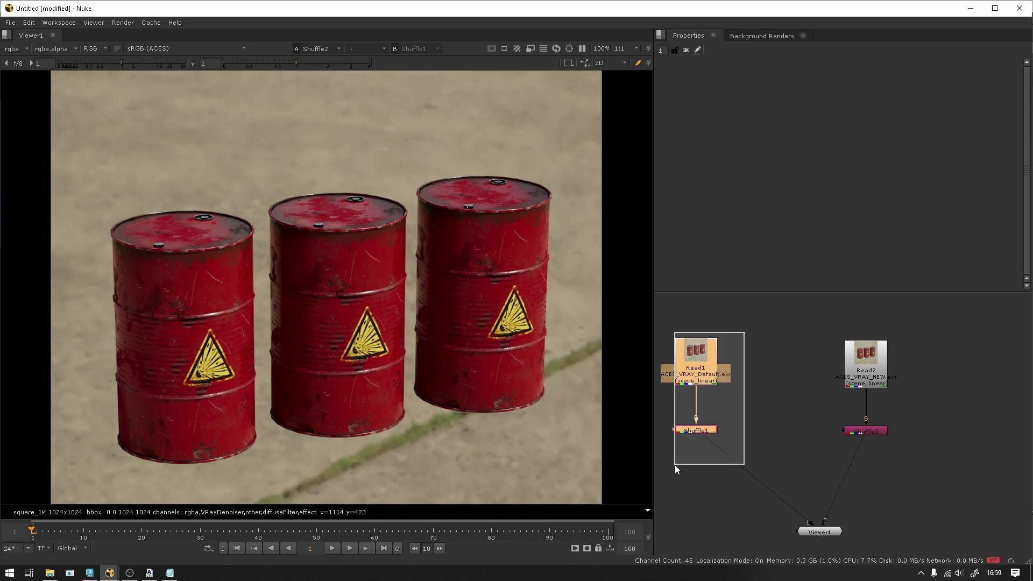
pyautogui.moveTo(682, 459); pyautogui.dragTo(690, 459, button='middle')
pyautogui.moveTo(943, 323)
pyautogui.mouseDown()
pyautogui.moveTo(842, 434)
pyautogui.moveTo(907, 437)
pyautogui.mouseUp()
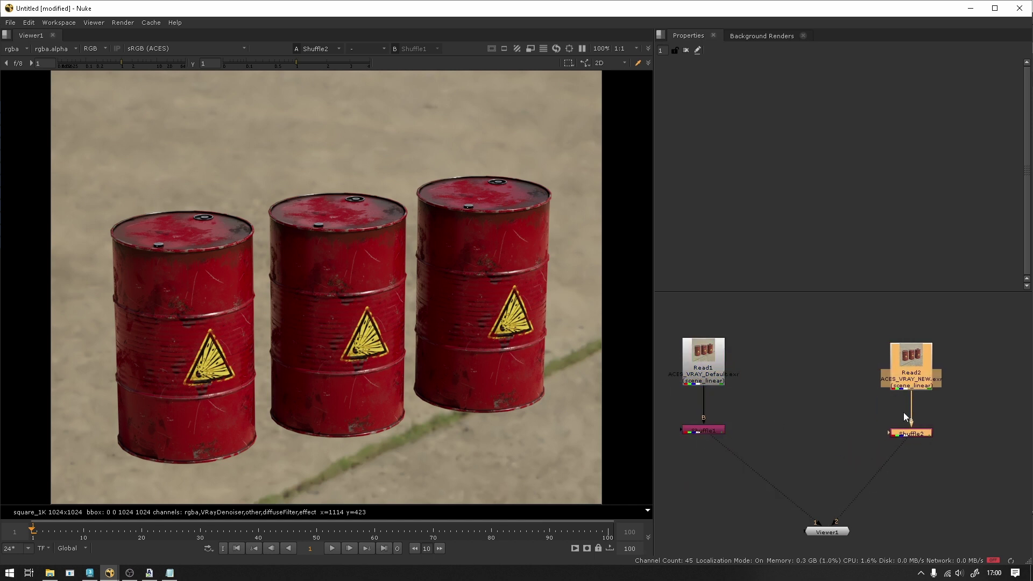
# Toggle Viewer1 between the default render and the ACES_VRAY_NEW render.
pyautogui.click(724, 434)
pyautogui.press('1')
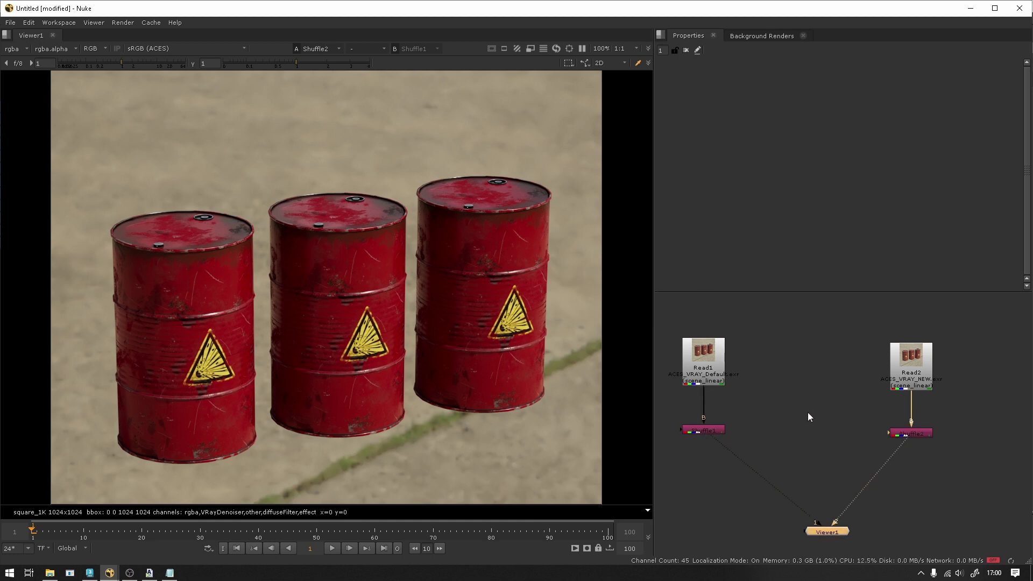
pyautogui.press('2')
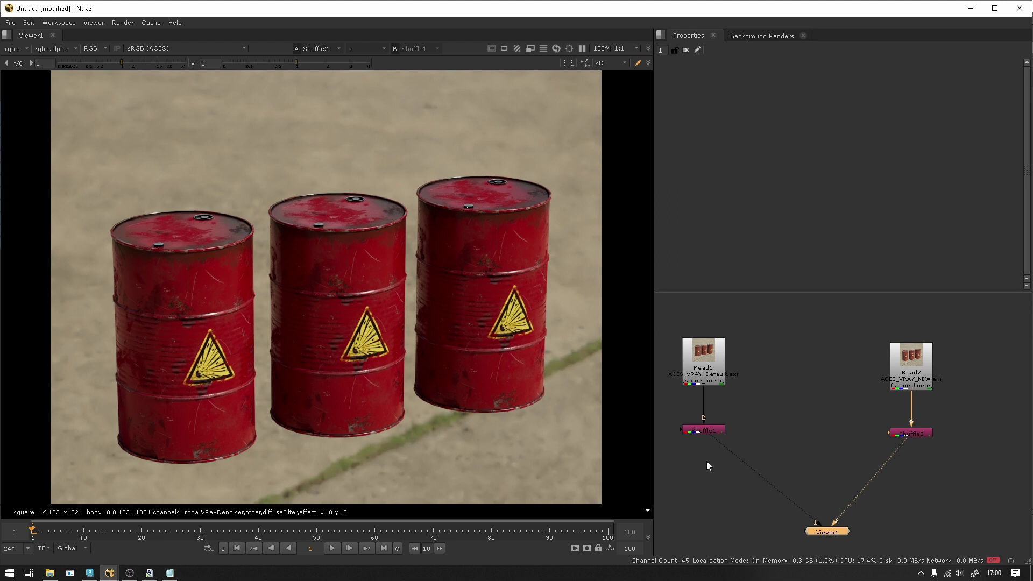